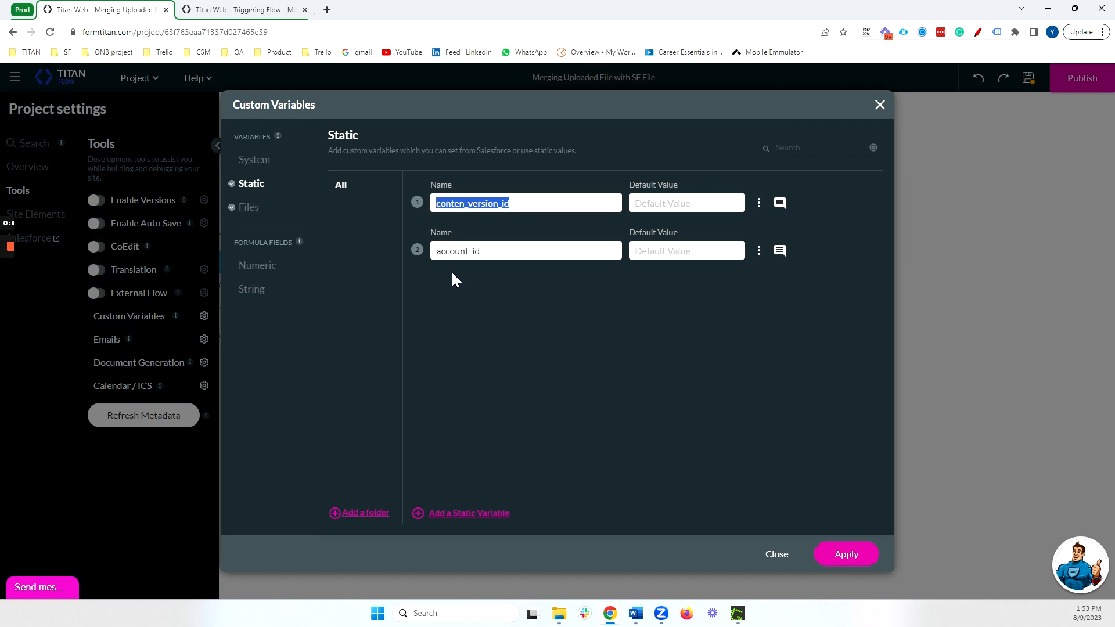
# Correct the first static variable's name to content_version_id.
pyautogui.click(465, 203)
pyautogui.write('t')
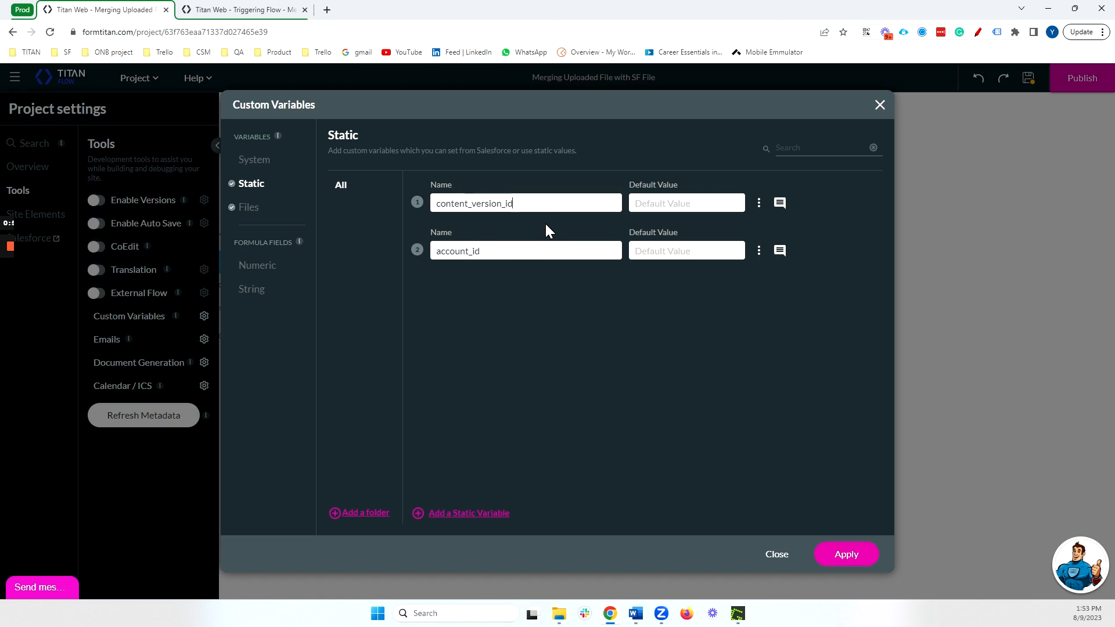
pyautogui.click(552, 208)
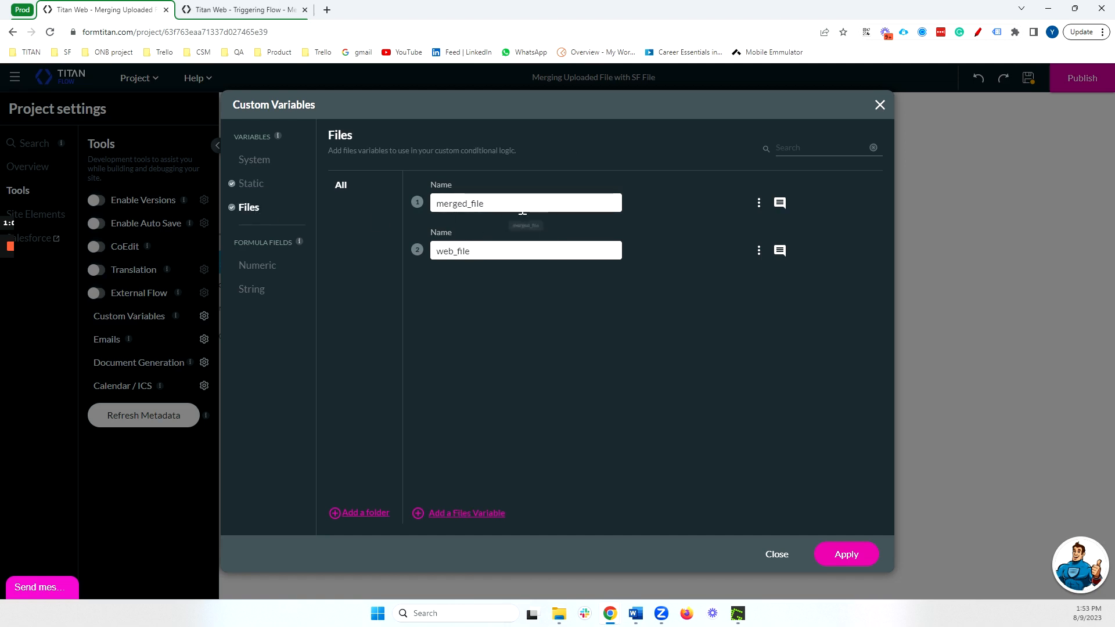
# Review the file variables and the account_id static variable, and apply the custom variables.
pyautogui.moveTo(508, 247); pyautogui.dragTo(423, 266)
pyautogui.moveTo(523, 203); pyautogui.dragTo(420, 198)
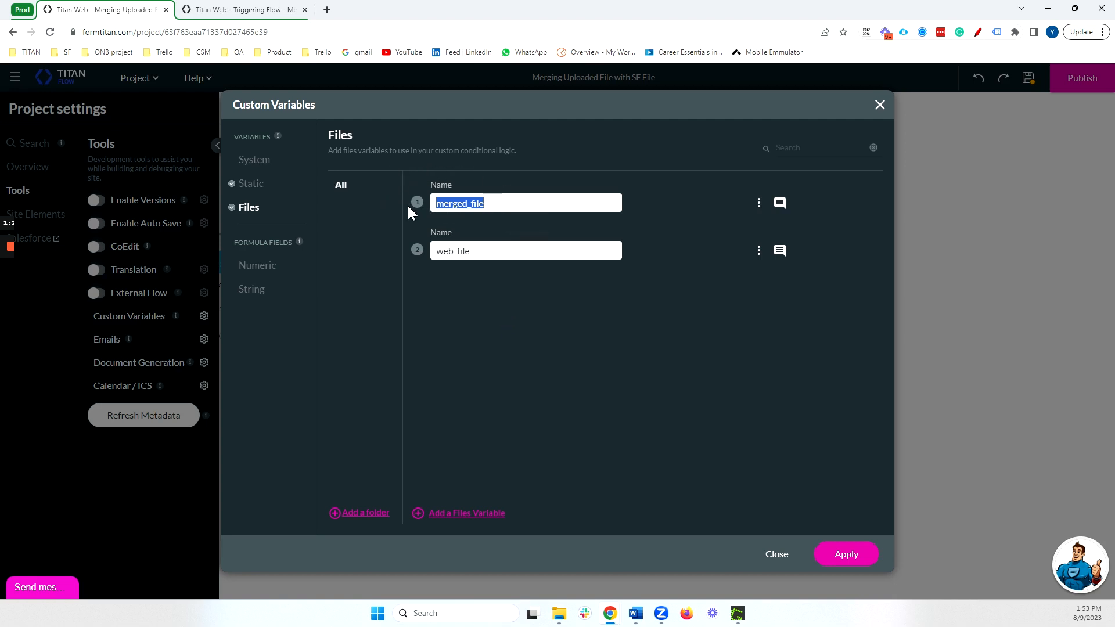
pyautogui.click(254, 185)
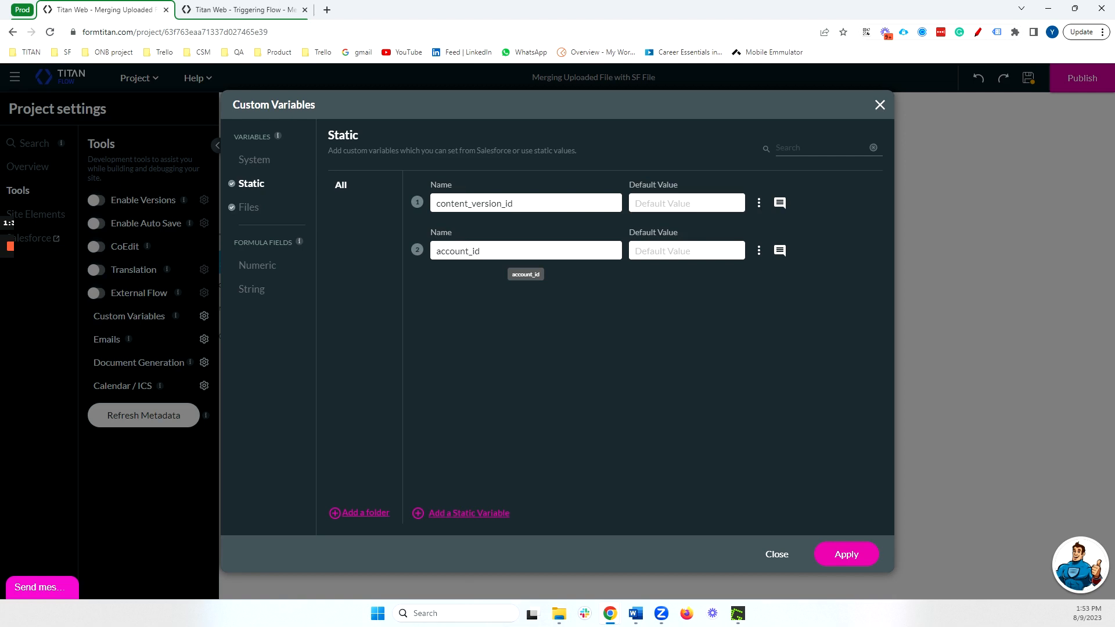
pyautogui.doubleClick(458, 251)
pyautogui.click(844, 553)
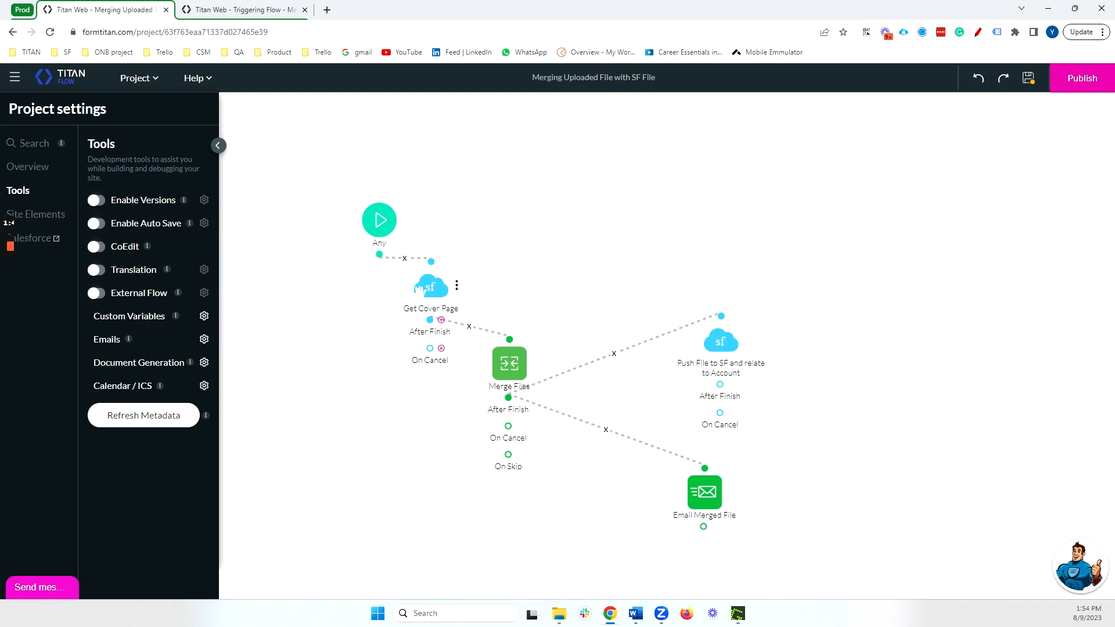
# Open the Get Cover Page node's Files get integration and examine its condition on the ContentDocument ID.
pyautogui.doubleClick(419, 289)
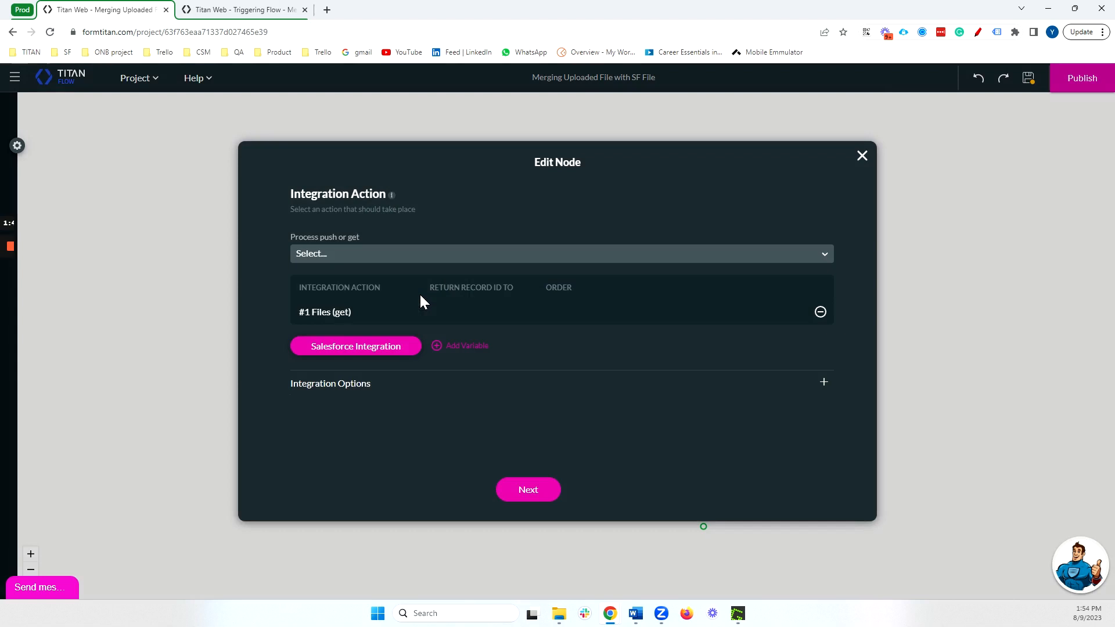
pyautogui.click(378, 347)
pyautogui.click(796, 289)
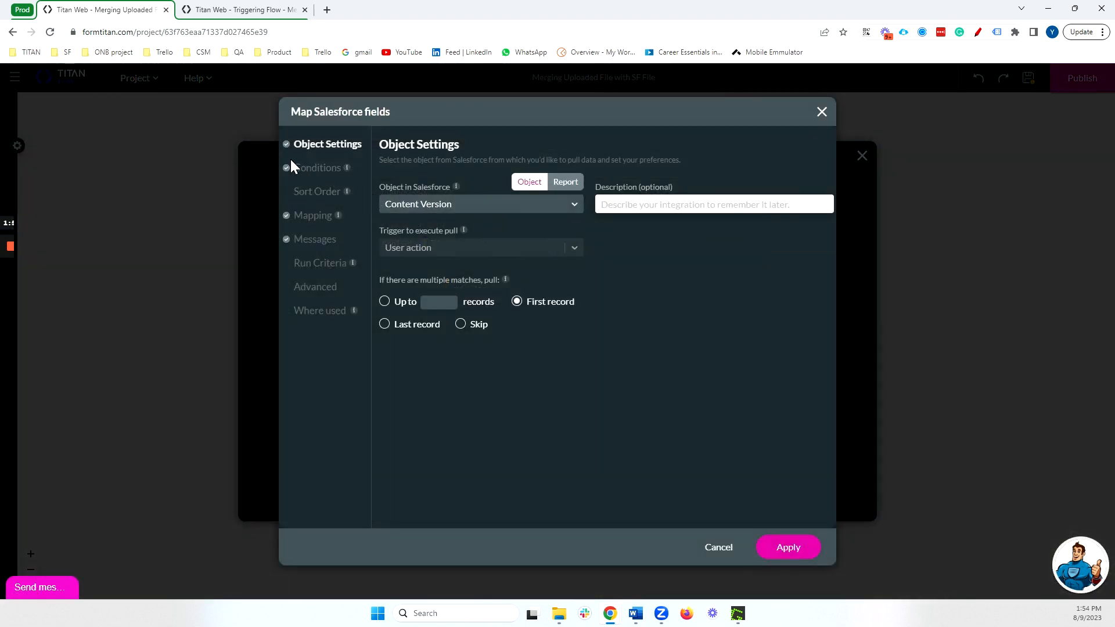
pyautogui.click(314, 168)
pyautogui.doubleClick(714, 216)
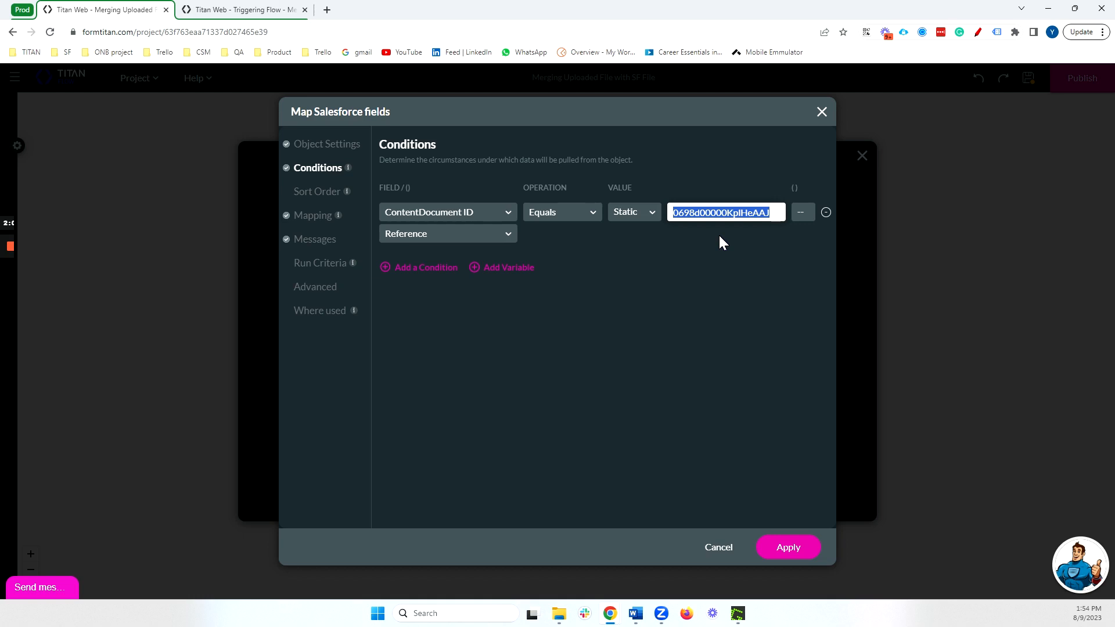
# Check the content_version_id mapping of the get integration, apply it and save the Get Cover Page node.
pyautogui.click(313, 223)
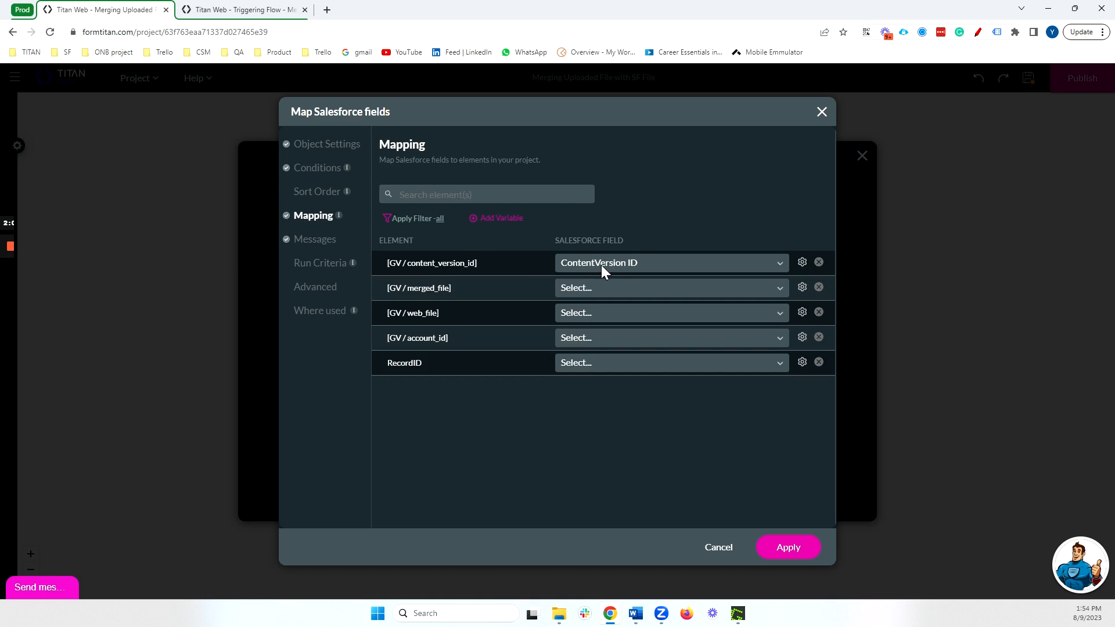
pyautogui.tripleClick(430, 264)
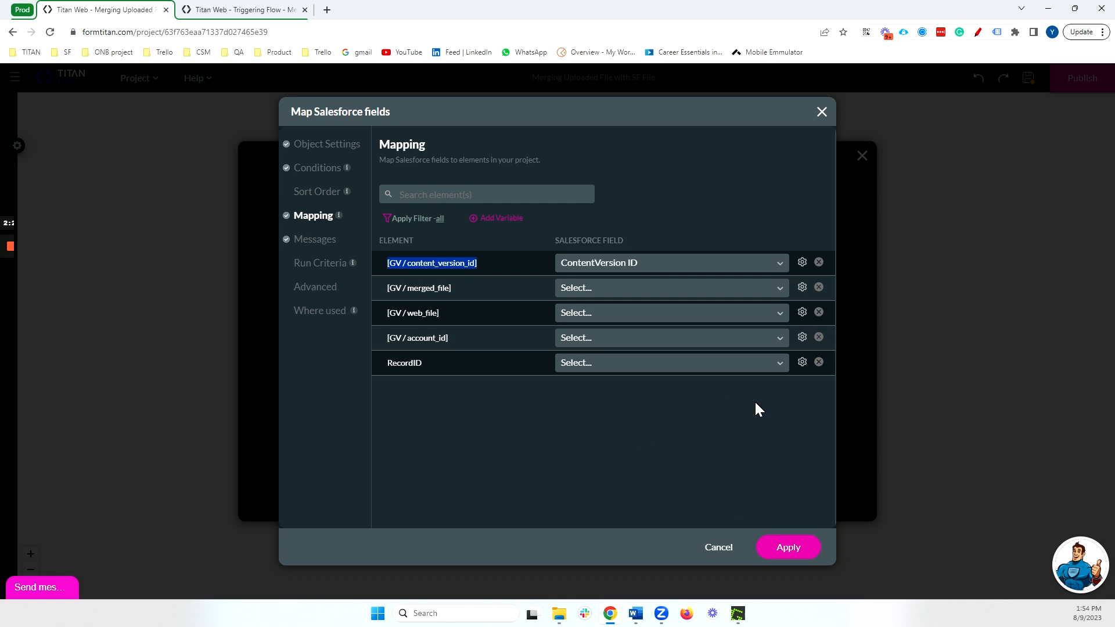
pyautogui.click(793, 546)
pyautogui.click(788, 496)
pyautogui.click(522, 491)
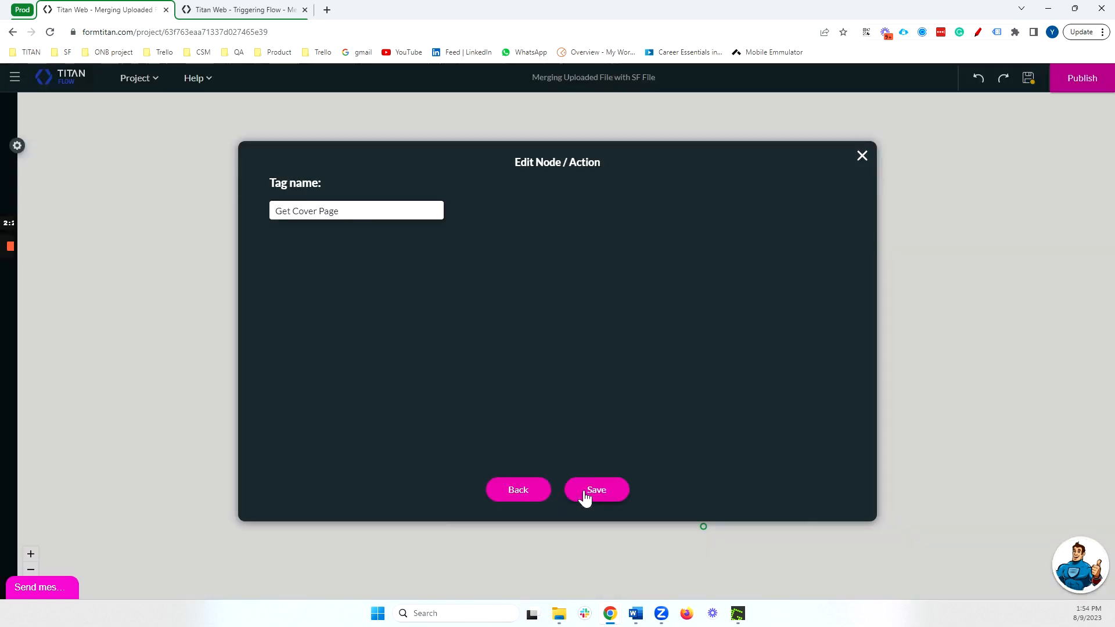
pyautogui.click(588, 491)
# Move the Merge Files node slightly up and replace its IDs entry with content_version_id.
pyautogui.moveTo(514, 359); pyautogui.dragTo(537, 337)
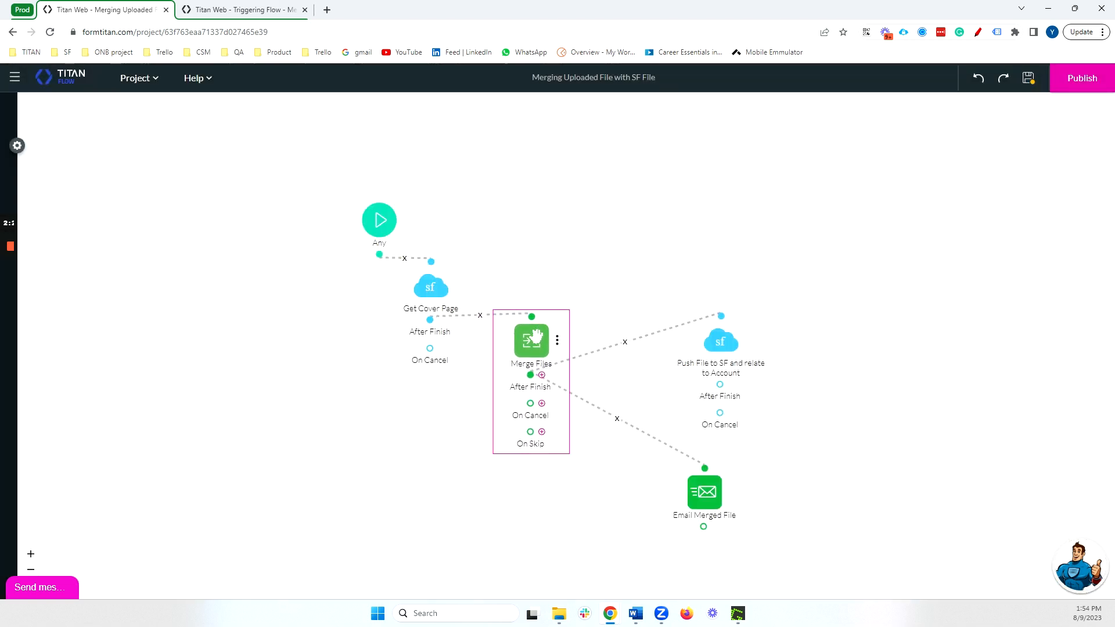
pyautogui.doubleClick(537, 337)
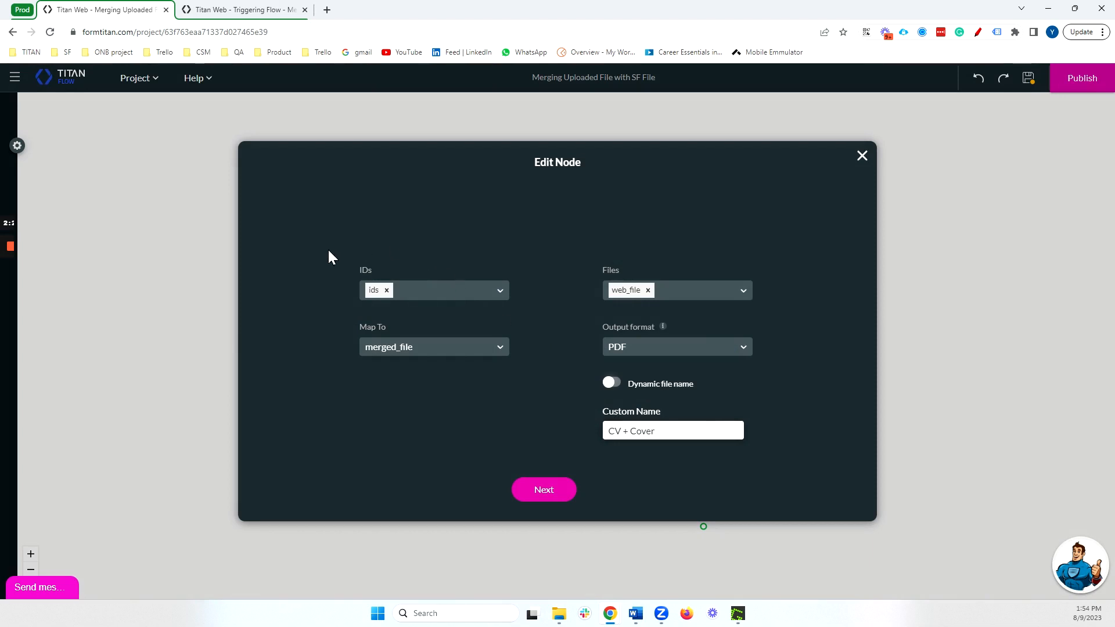
pyautogui.click(387, 289)
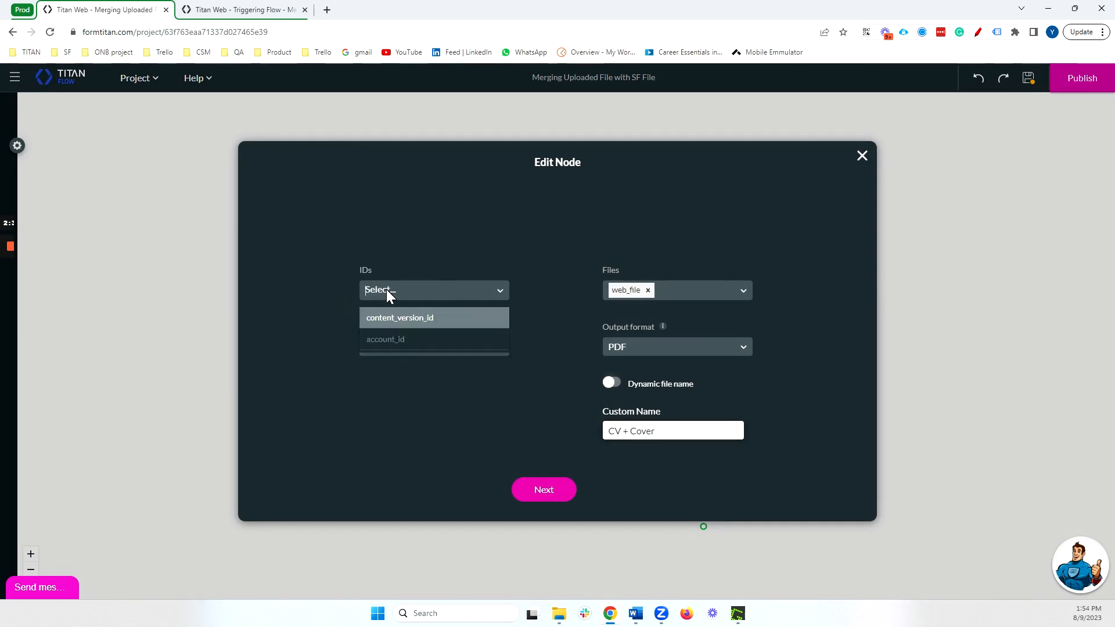
pyautogui.click(399, 318)
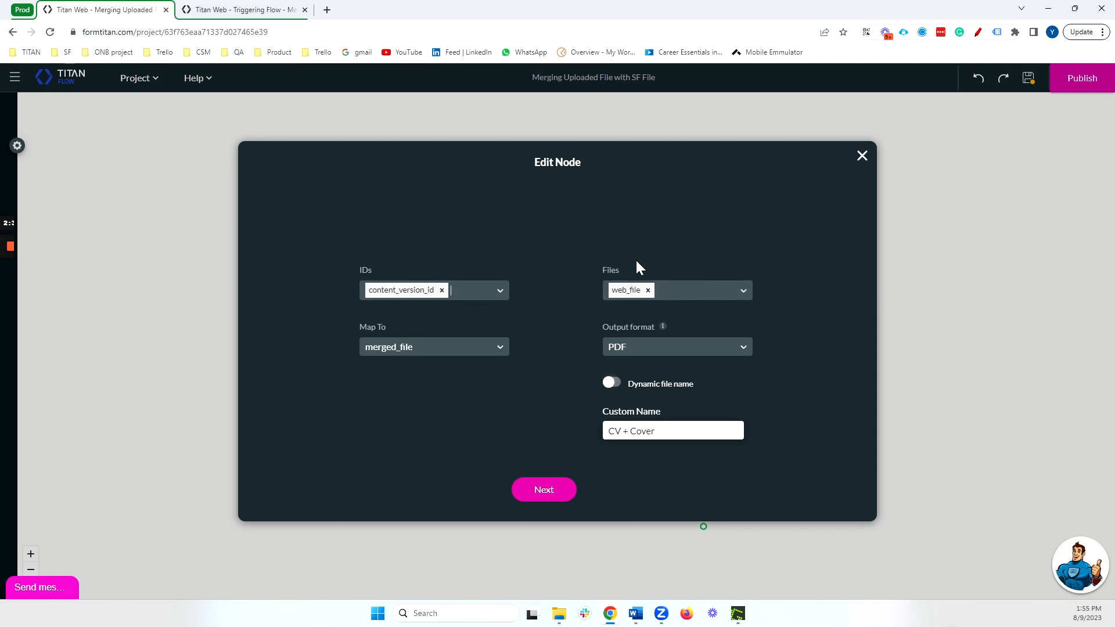
# Map the merge result to merged_file with PDF as output format, and check the custom file name.
pyautogui.click(388, 345)
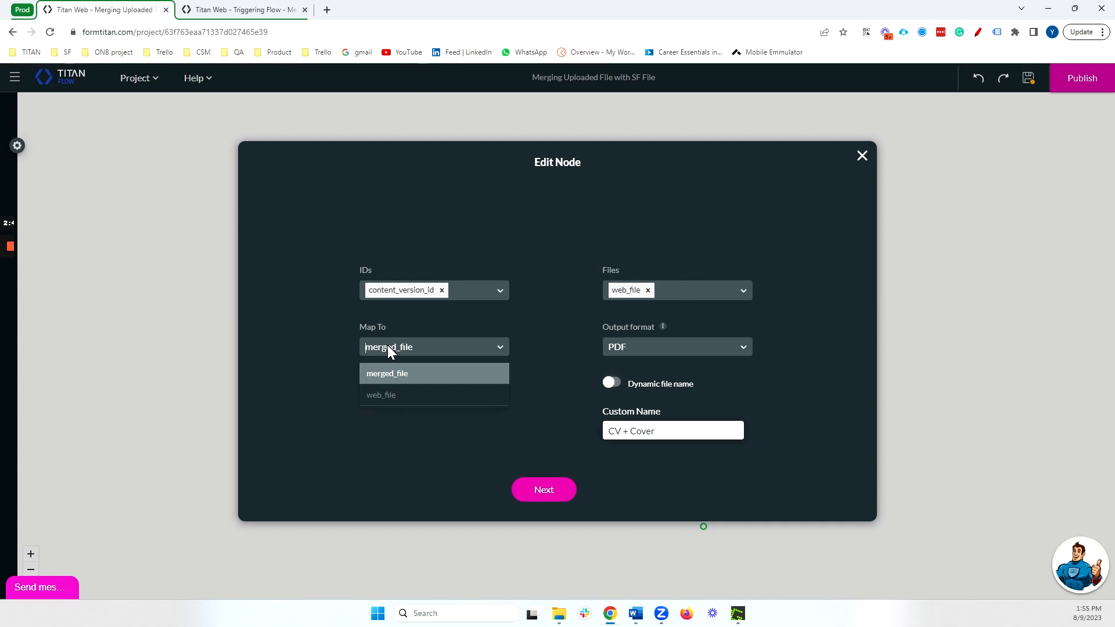
pyautogui.click(397, 376)
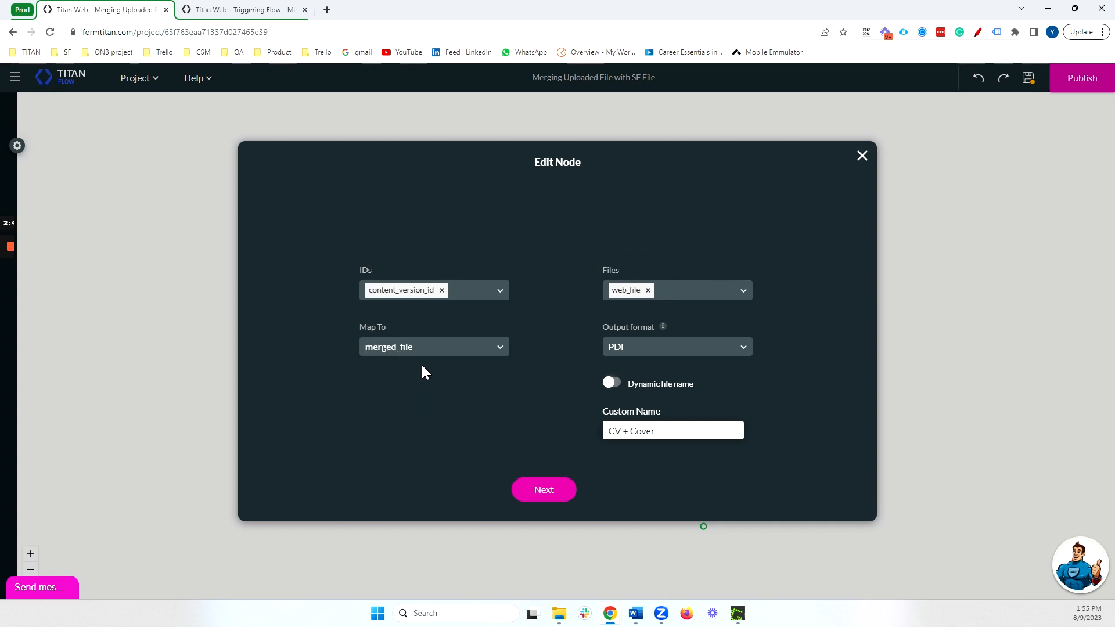
pyautogui.click(665, 352)
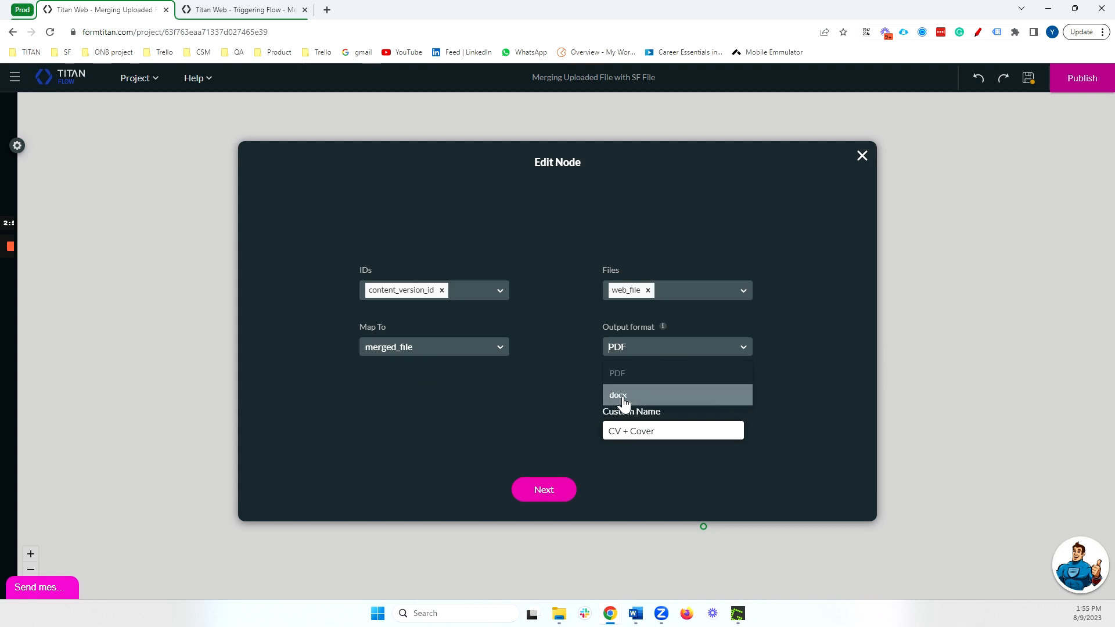
pyautogui.click(650, 374)
pyautogui.moveTo(653, 431); pyautogui.dragTo(581, 441)
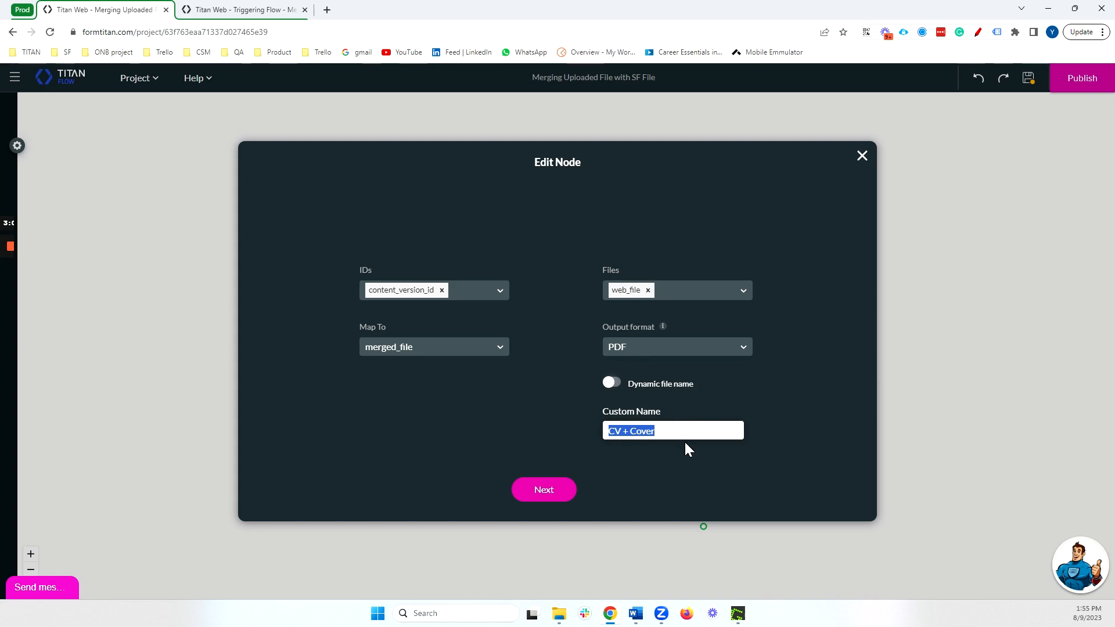
pyautogui.click(544, 489)
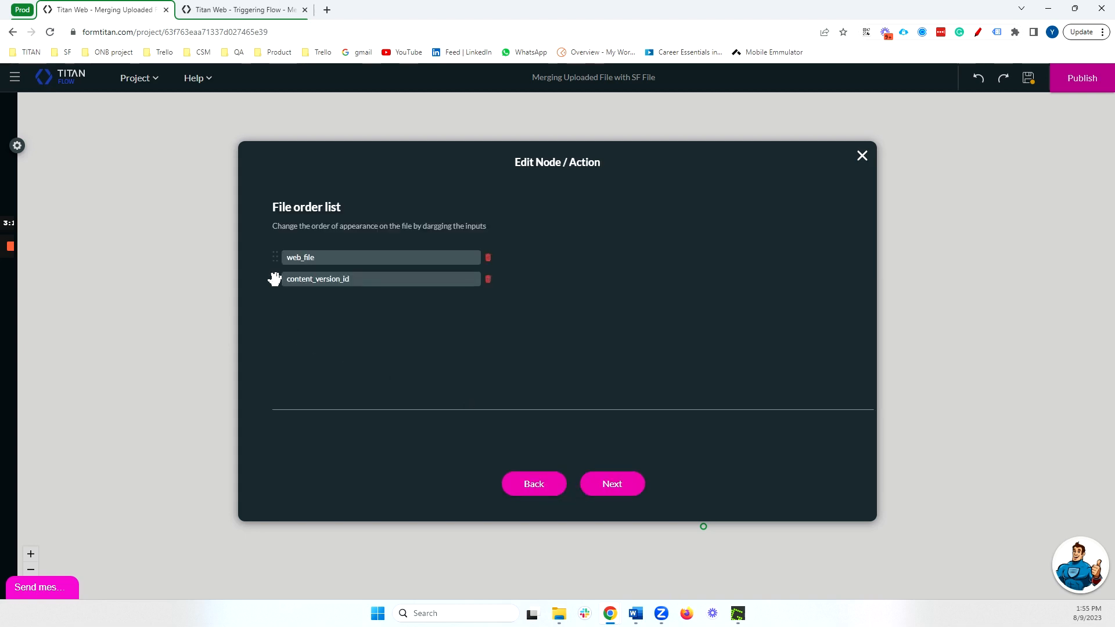
# Place content_version_id before web_file in the file order list and save the Merge Files node.
pyautogui.moveTo(275, 279); pyautogui.dragTo(276, 256)
pyautogui.click(629, 487)
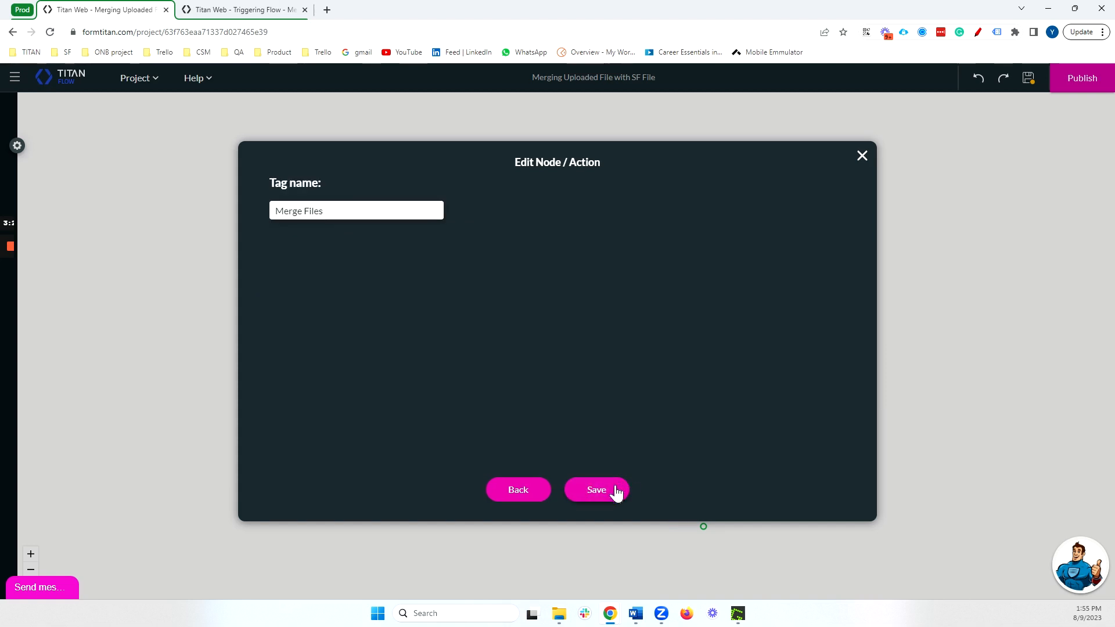
pyautogui.click(597, 490)
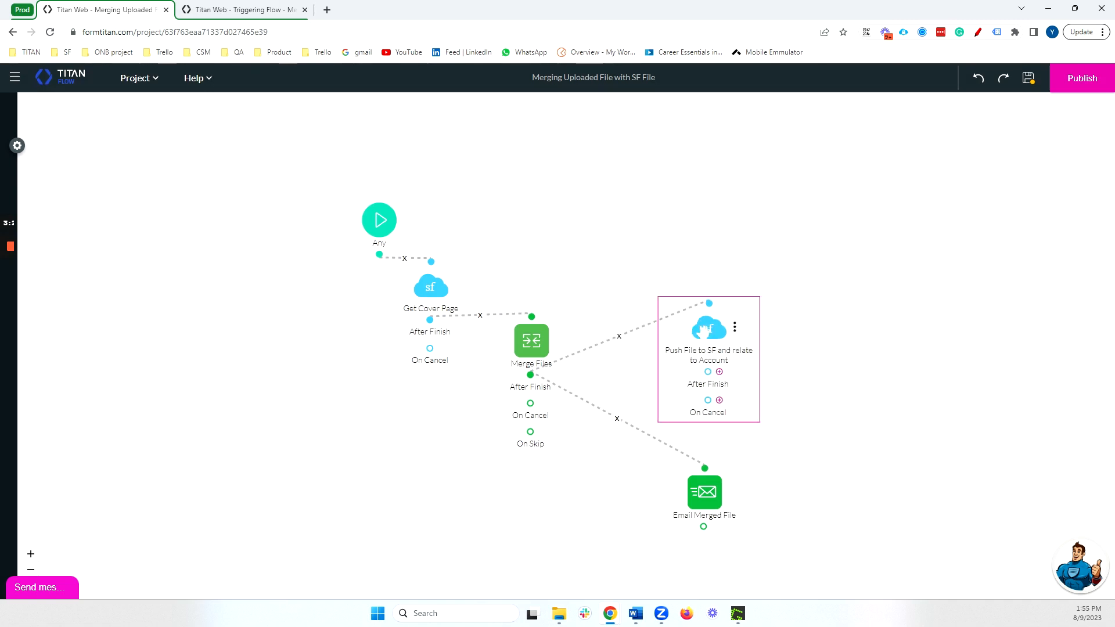
# Open the Files create integration of the node pushing the file to Salesforce and filter its mapping to mapped fields.
pyautogui.doubleClick(704, 330)
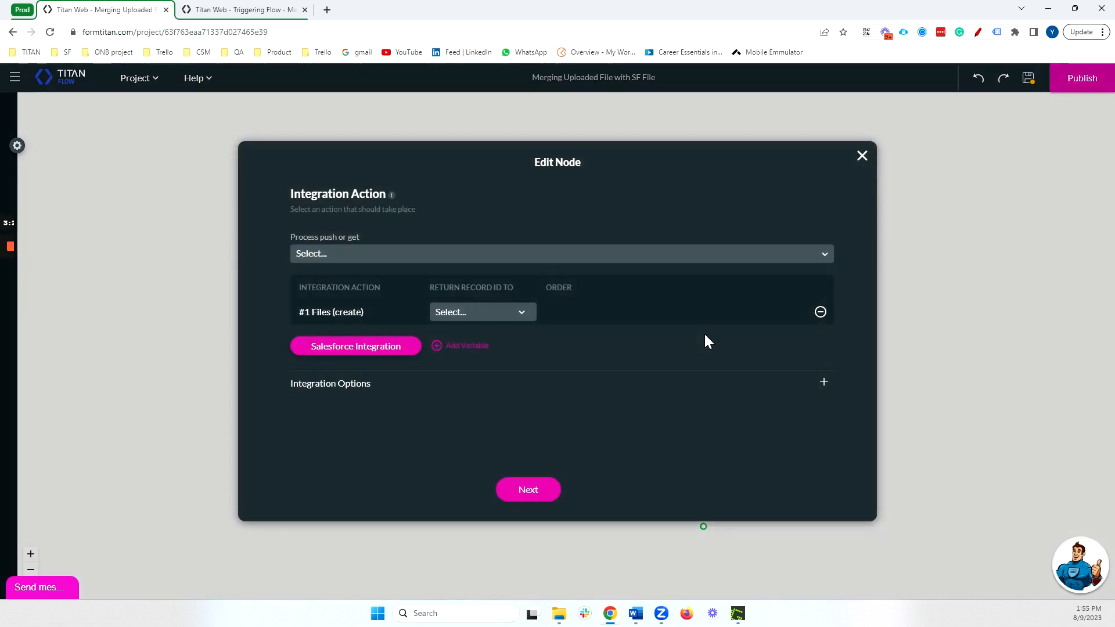
pyautogui.click(388, 347)
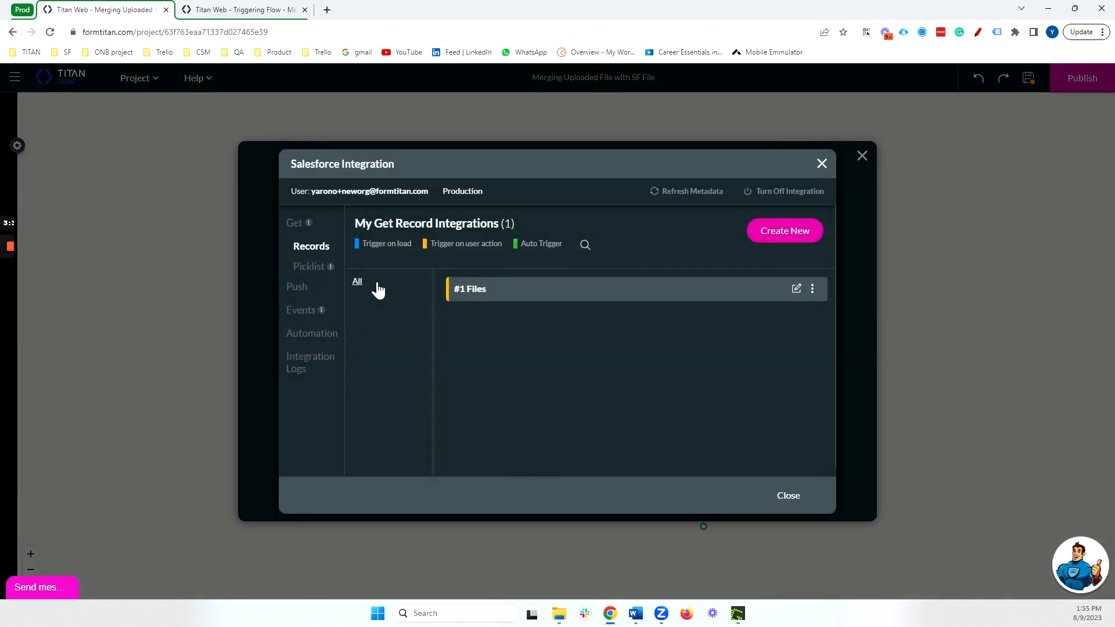
pyautogui.click(298, 287)
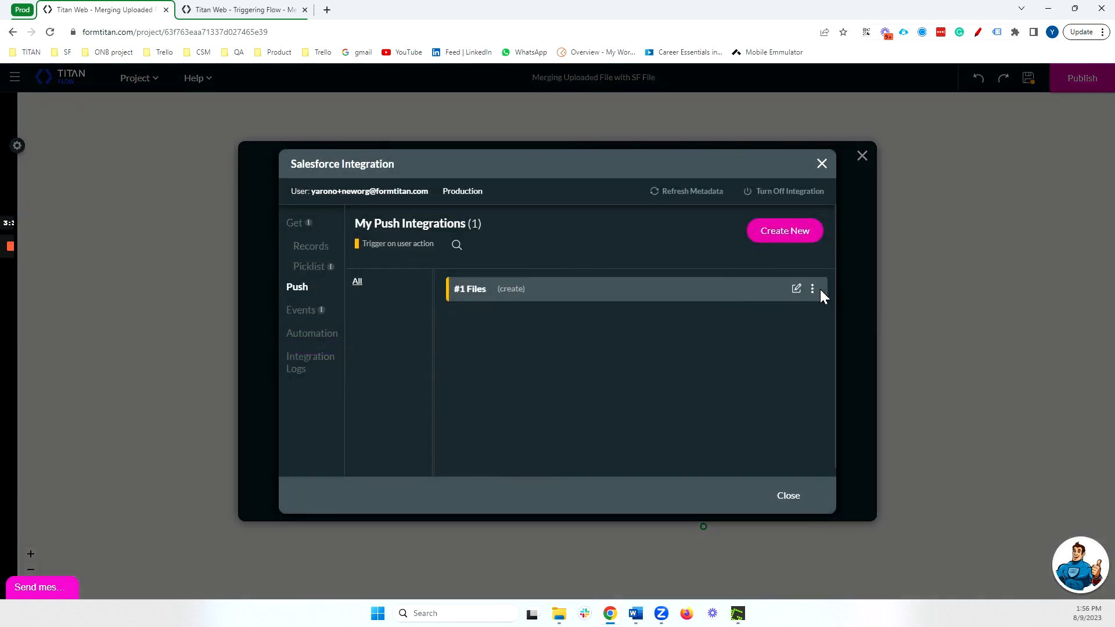
pyautogui.click(796, 290)
pyautogui.click(341, 189)
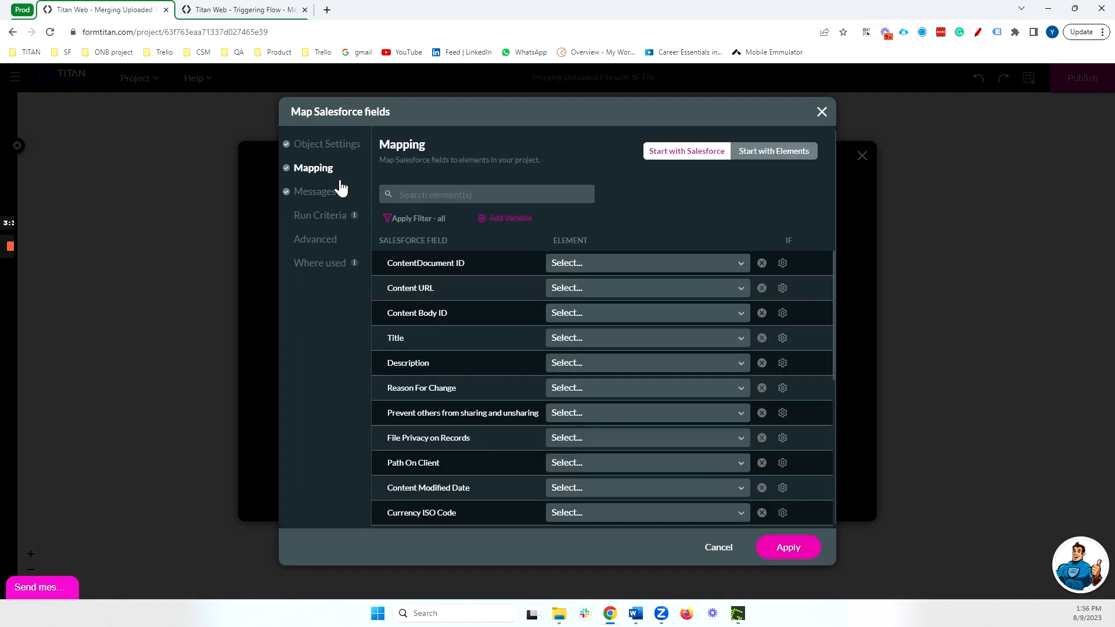
pyautogui.click(406, 219)
pyautogui.click(422, 259)
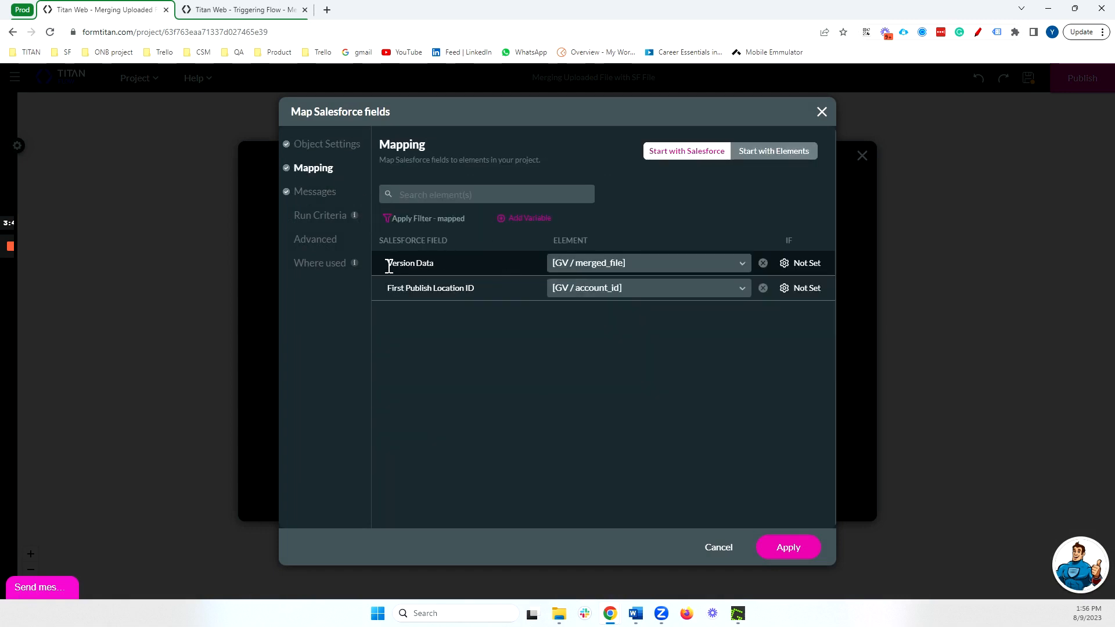
pyautogui.moveTo(409, 265); pyautogui.dragTo(436, 268)
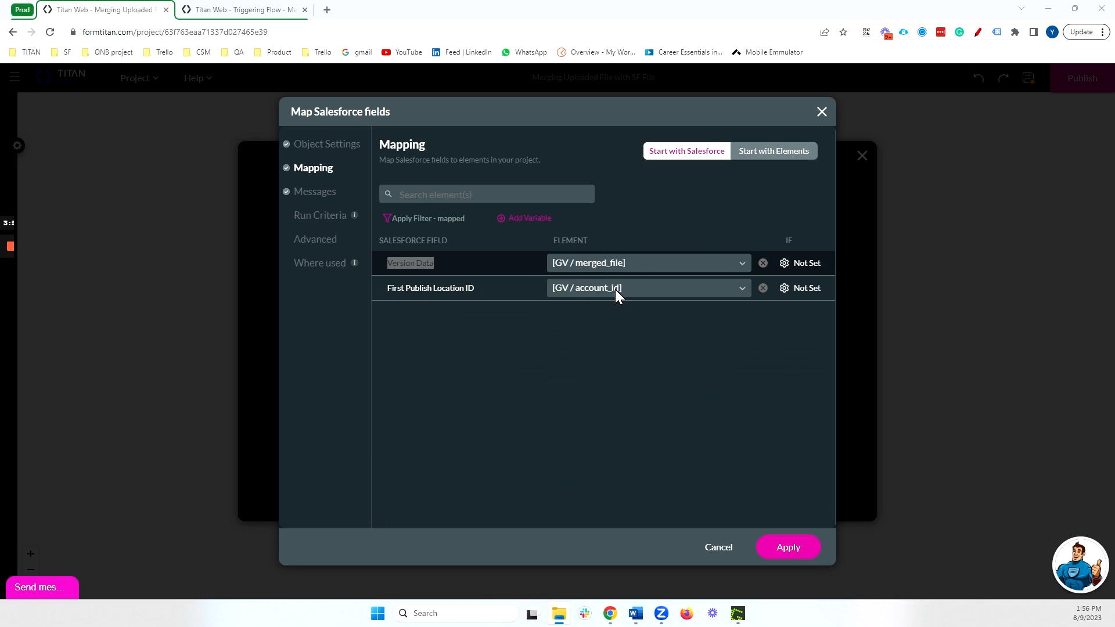
# Apply the push integration's field mapping and save the node.
pyautogui.click(790, 549)
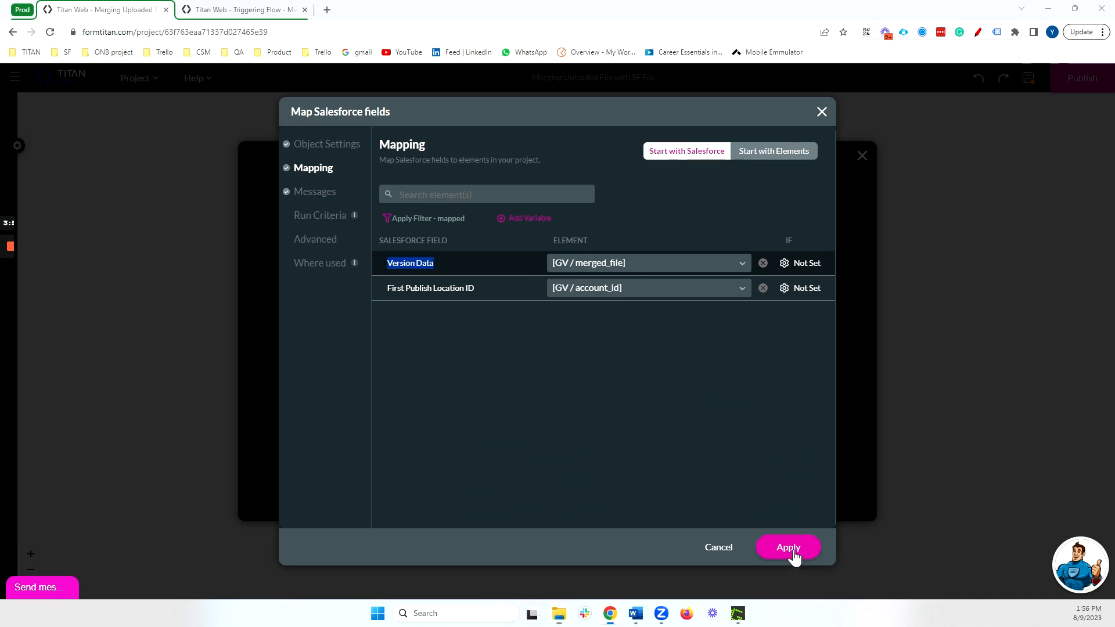
pyautogui.click(780, 494)
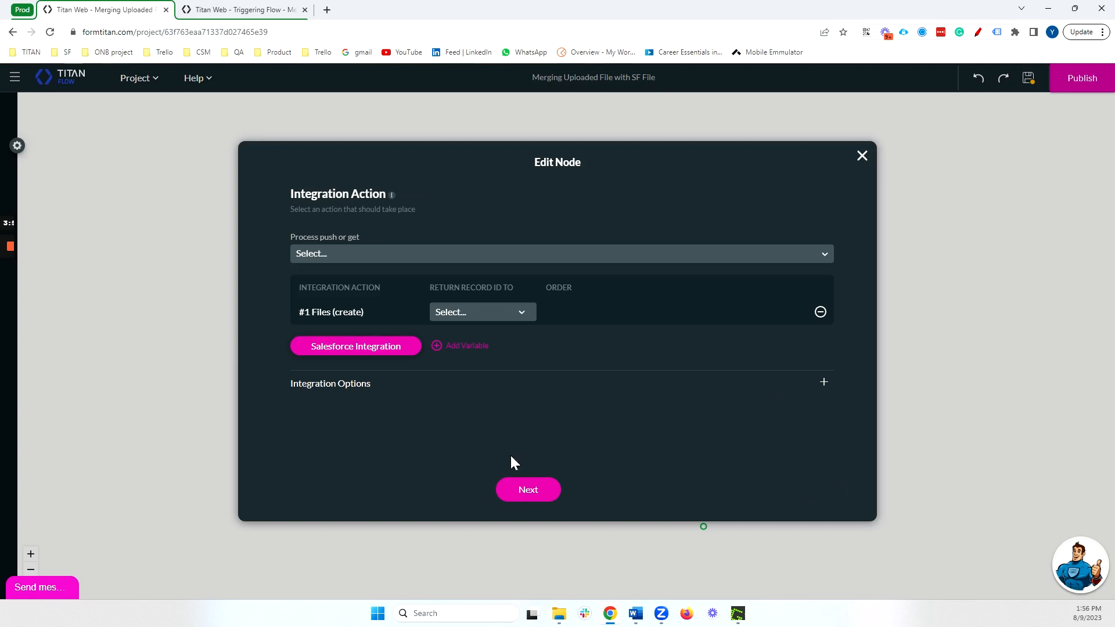
pyautogui.click(550, 495)
pyautogui.click(582, 497)
# Check the attachments in the Email Merged File node's email settings, apply them and save the node.
pyautogui.click(677, 453)
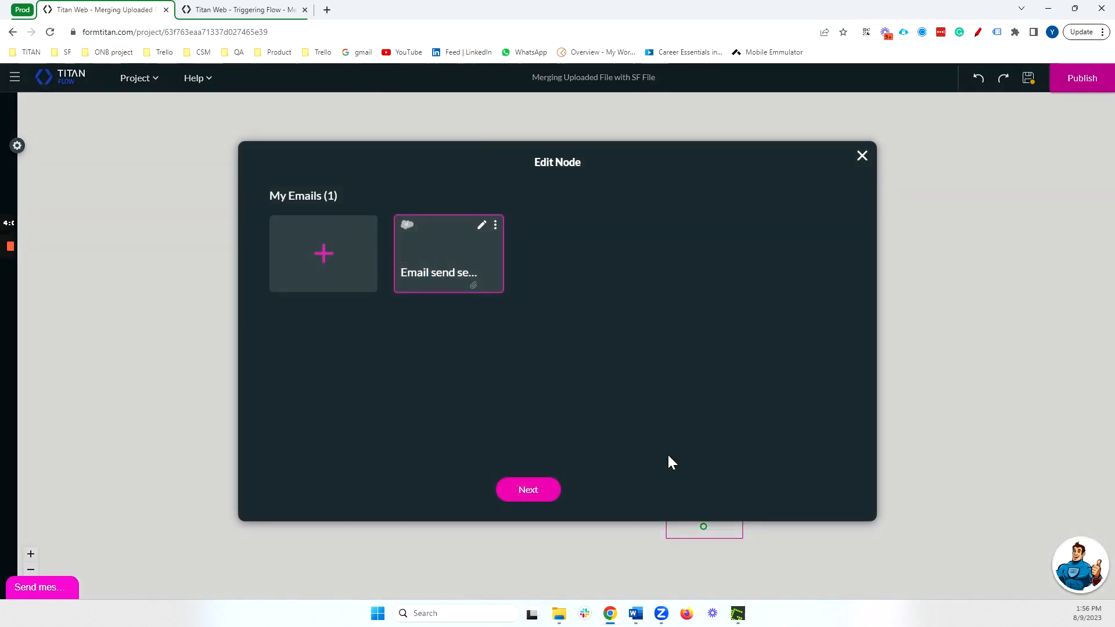
pyautogui.click(482, 227)
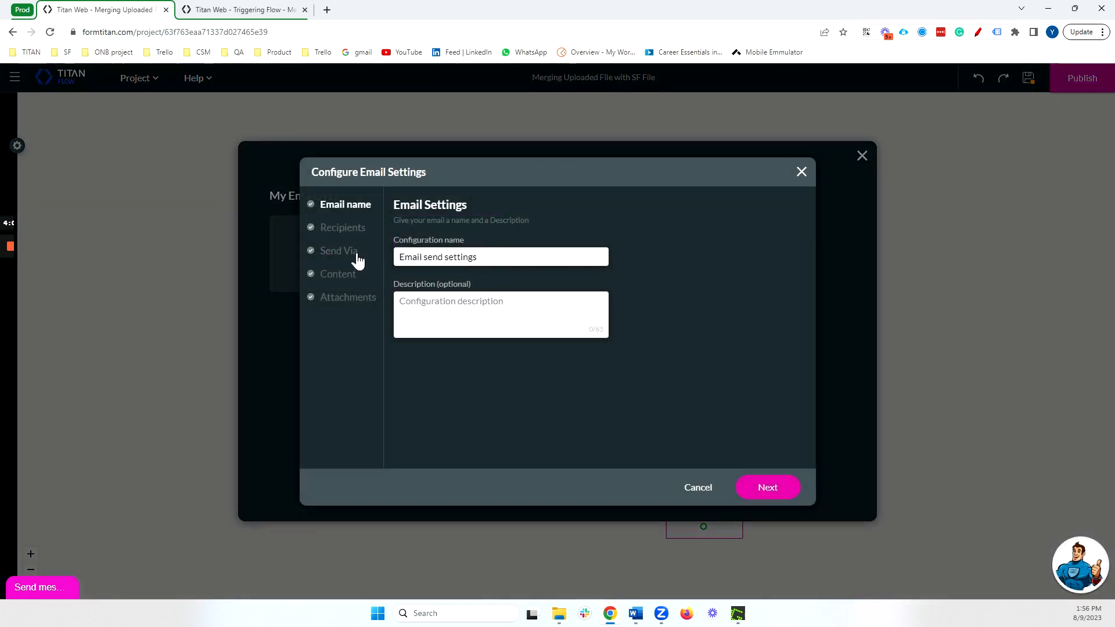
pyautogui.click(344, 302)
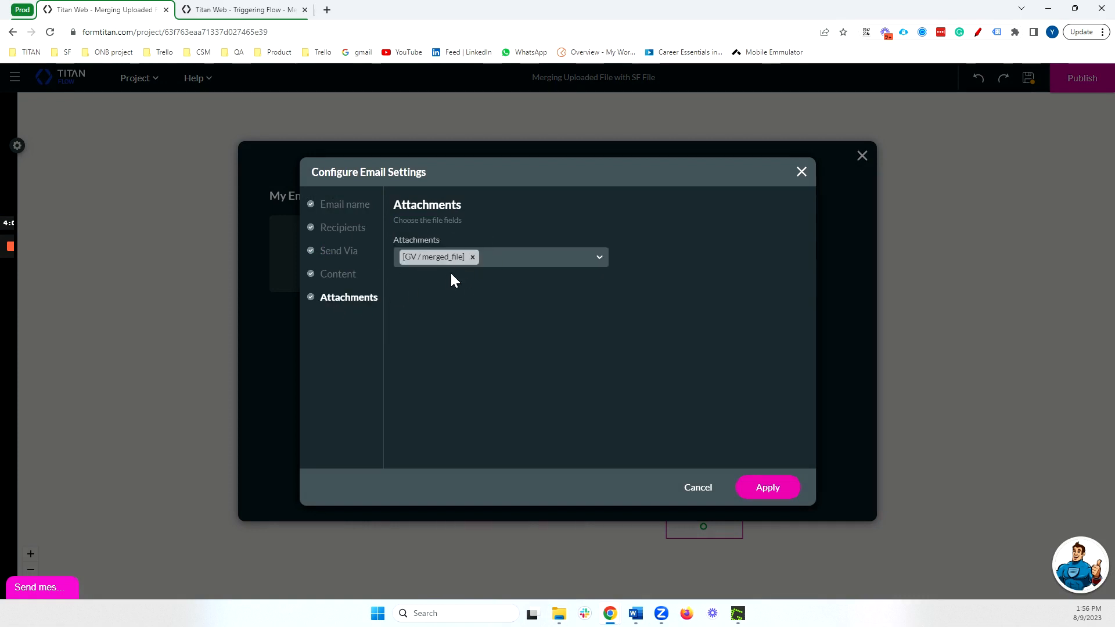
pyautogui.click(772, 492)
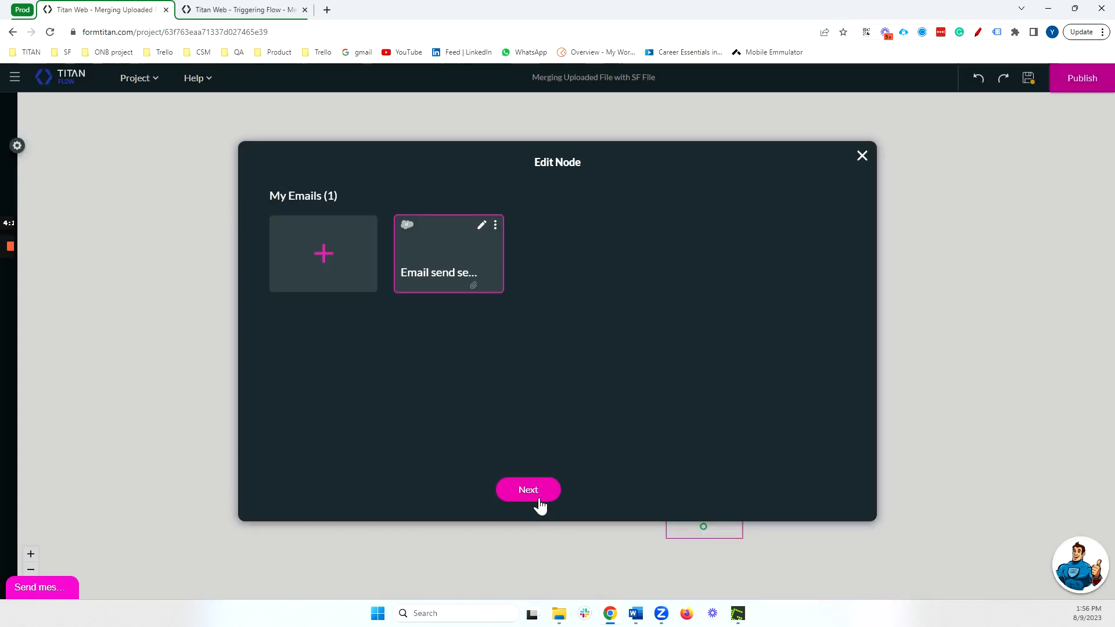
pyautogui.click(535, 495)
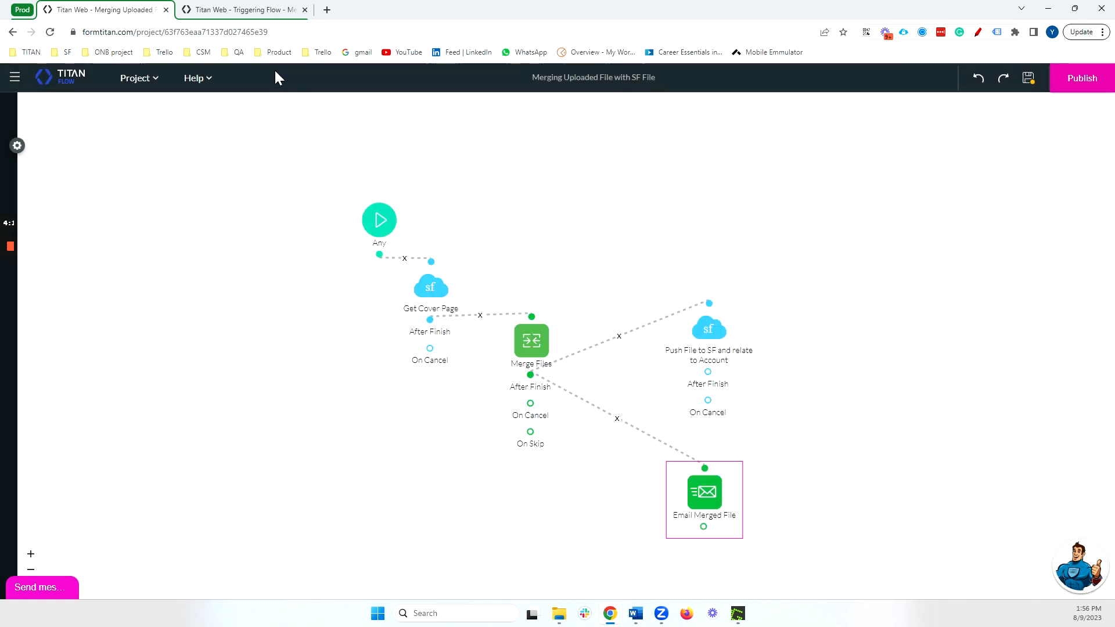
# Switch to the Triggering Flow web project, check its Account and file upload fields, and open the Send File to Flow button's click action.
pyautogui.click(219, 10)
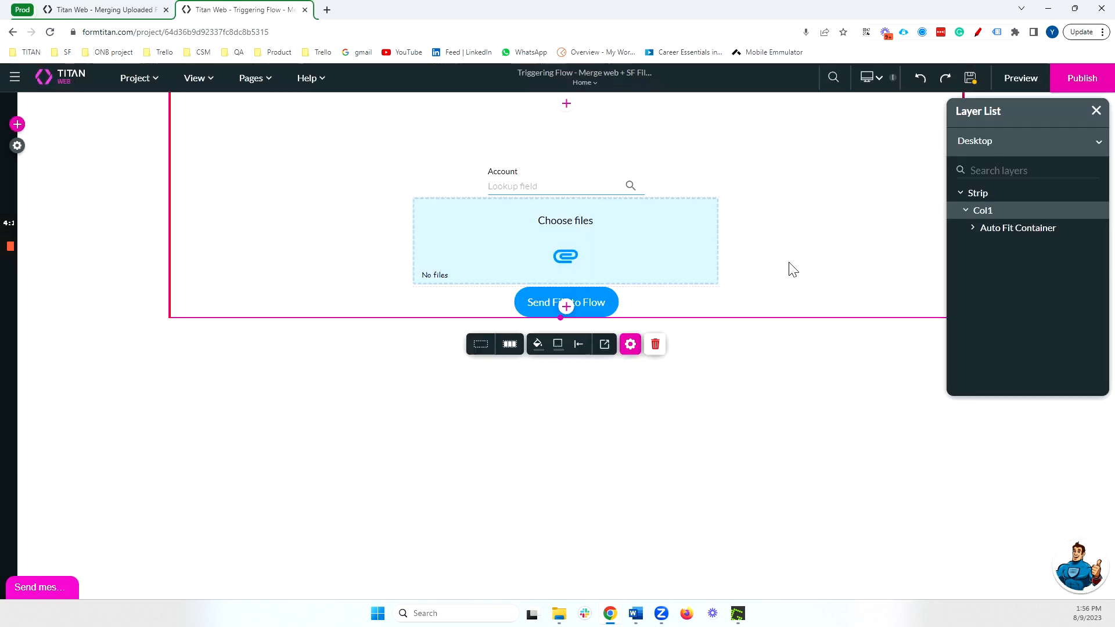
pyautogui.click(578, 187)
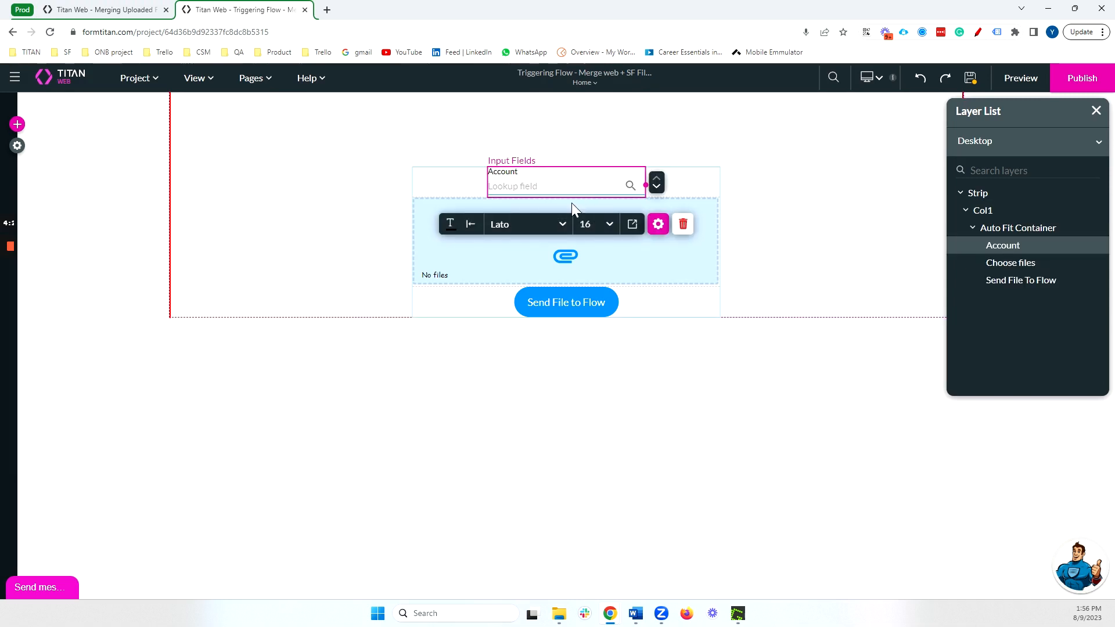
pyautogui.click(578, 273)
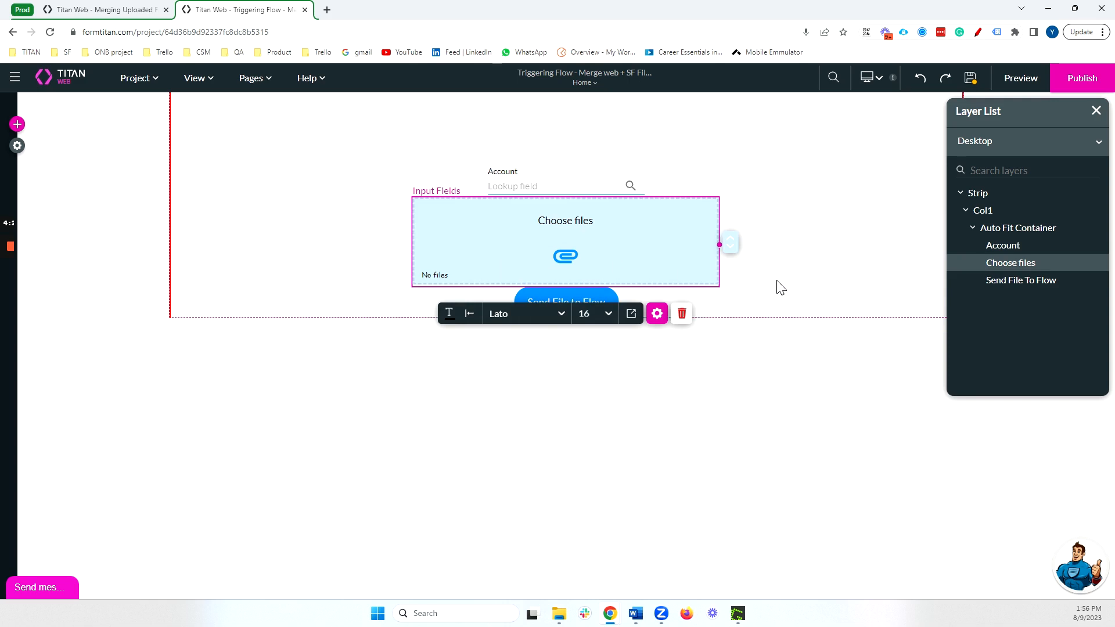
pyautogui.click(604, 303)
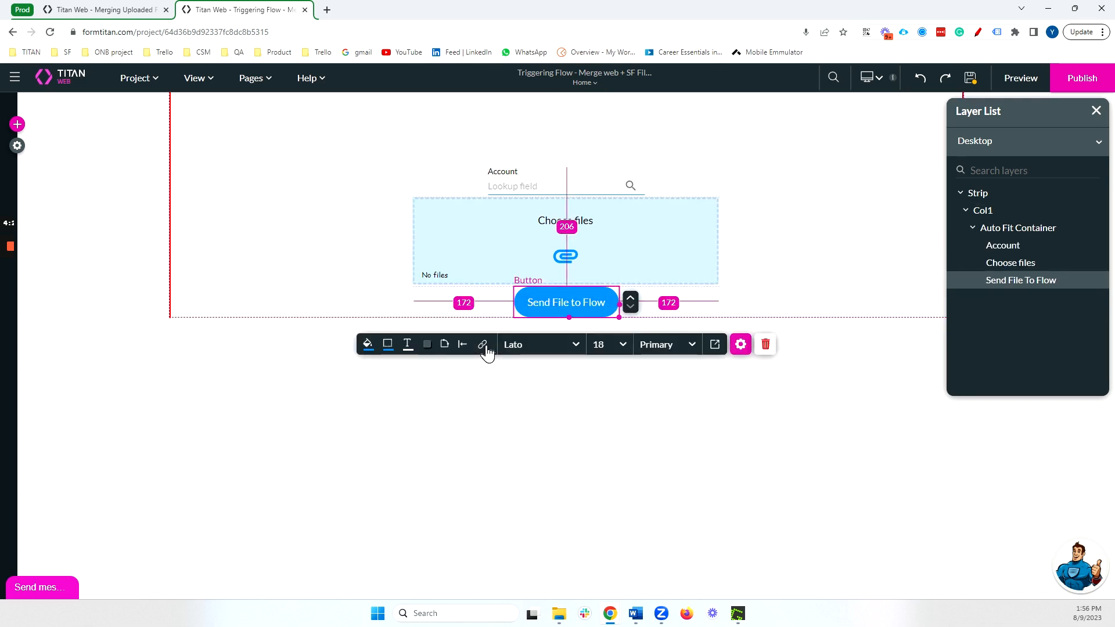
pyautogui.click(486, 346)
# Publish the Merging Uploaded File with SF File flow project and return to the web project.
pyautogui.click(119, 16)
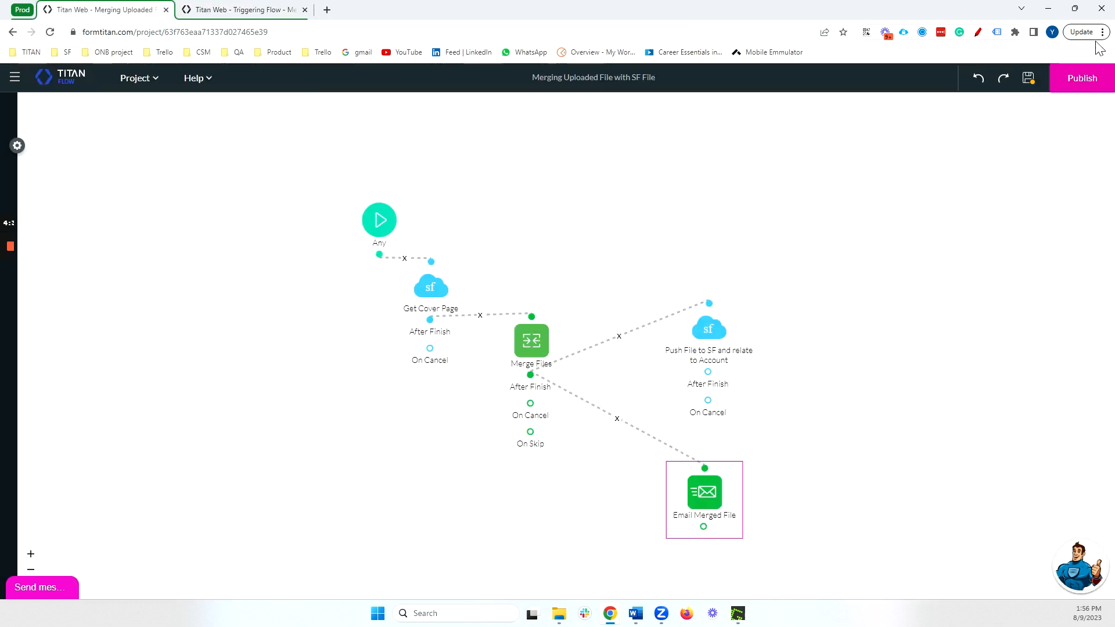
pyautogui.click(1075, 79)
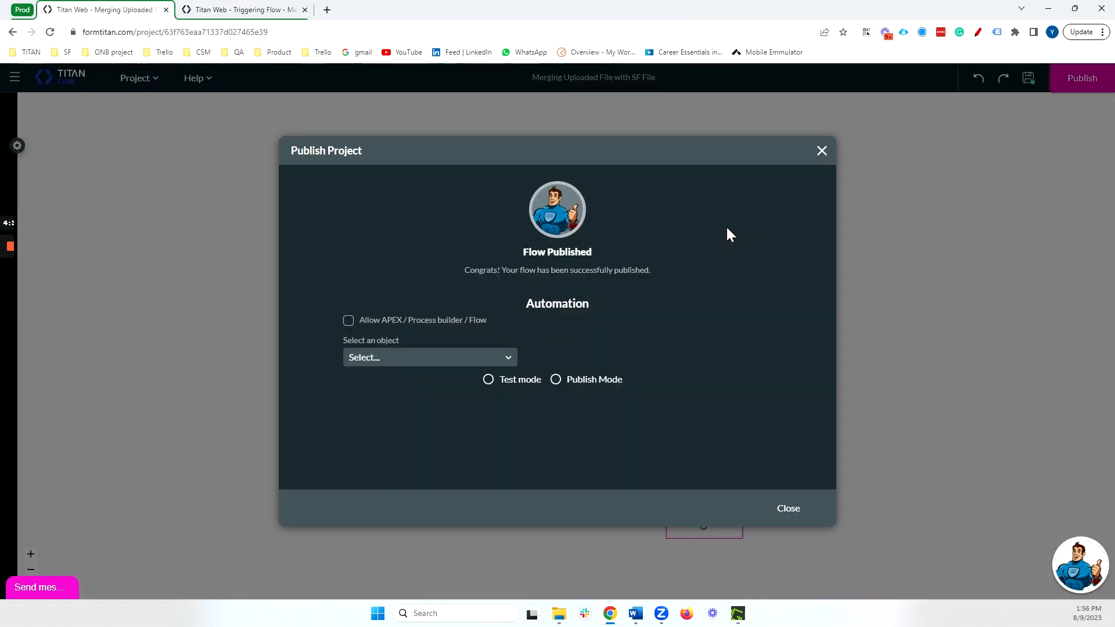
pyautogui.click(270, 9)
# Add a Flow node after Start that calls the Merging Uploaded File flow, with Run in Background turned off.
pyautogui.click(200, 285)
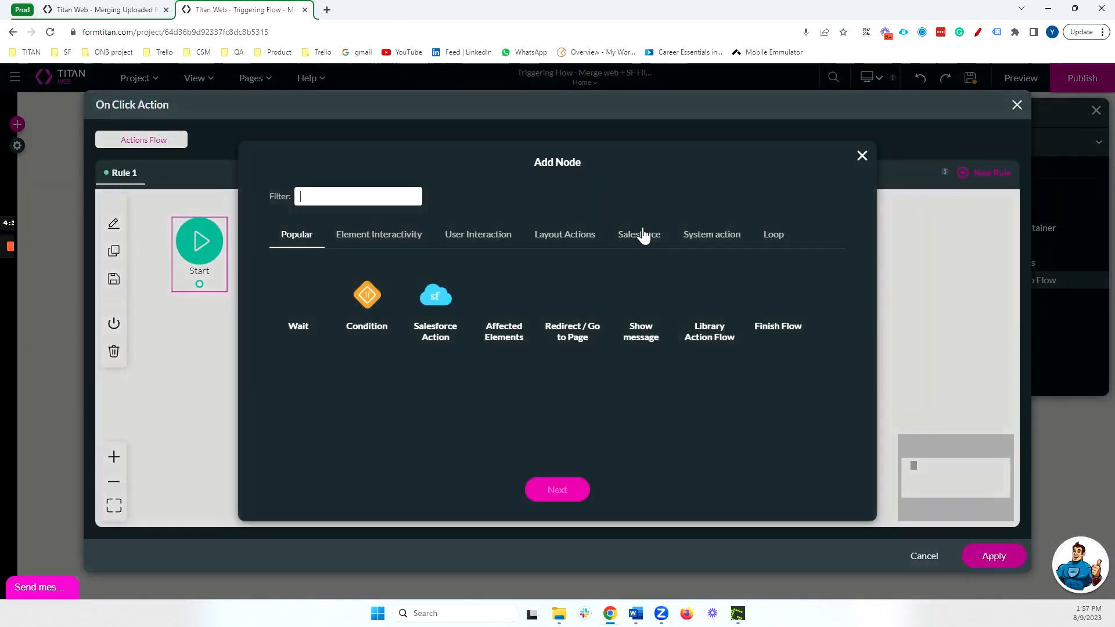
pyautogui.click(712, 236)
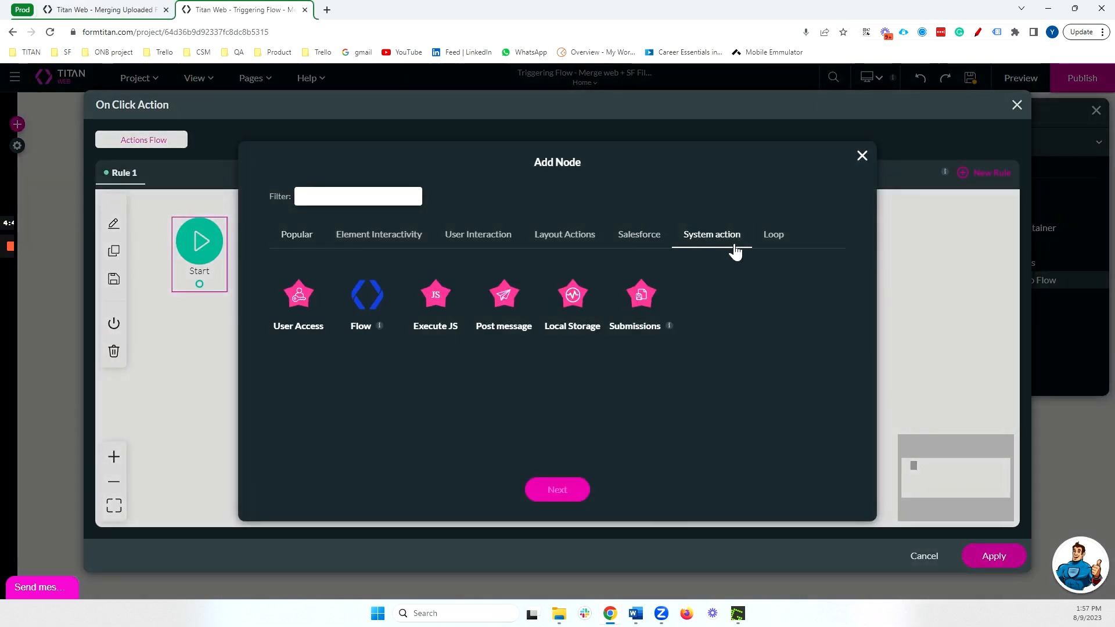
pyautogui.click(365, 296)
pyautogui.click(558, 498)
pyautogui.click(340, 263)
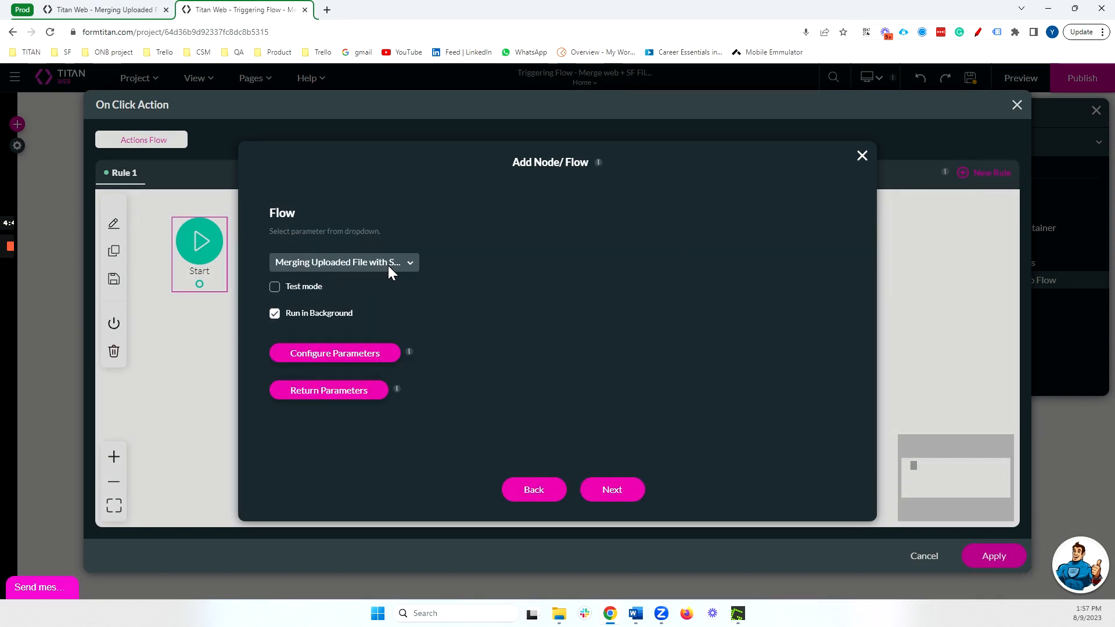
pyautogui.click(275, 315)
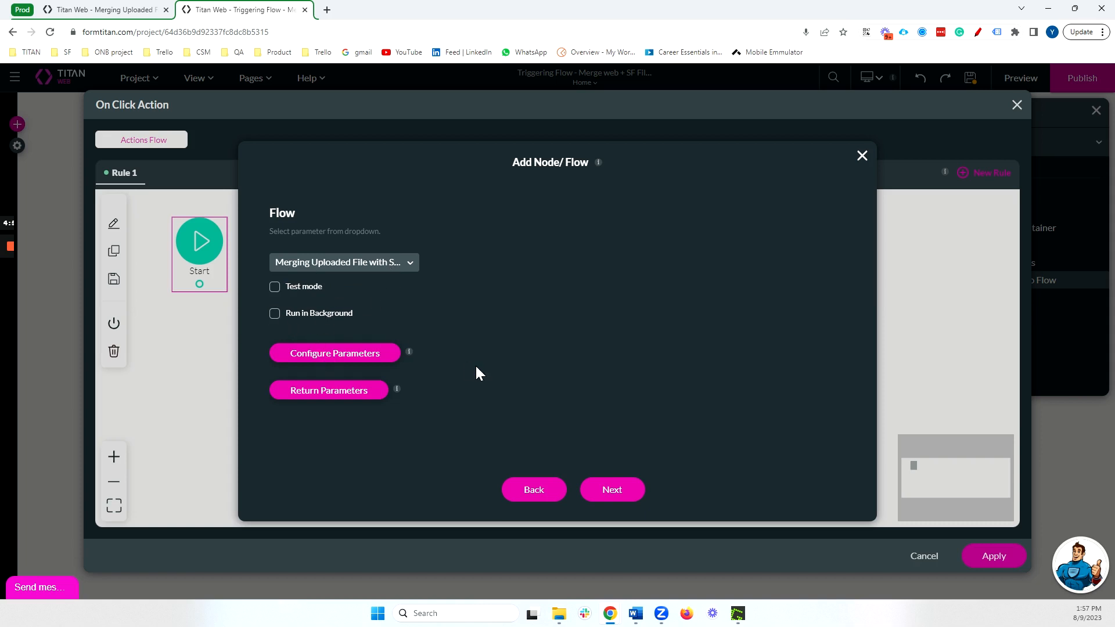
# Configure the Flow node's account_id parameter to take the field Account / Value.
pyautogui.click(323, 355)
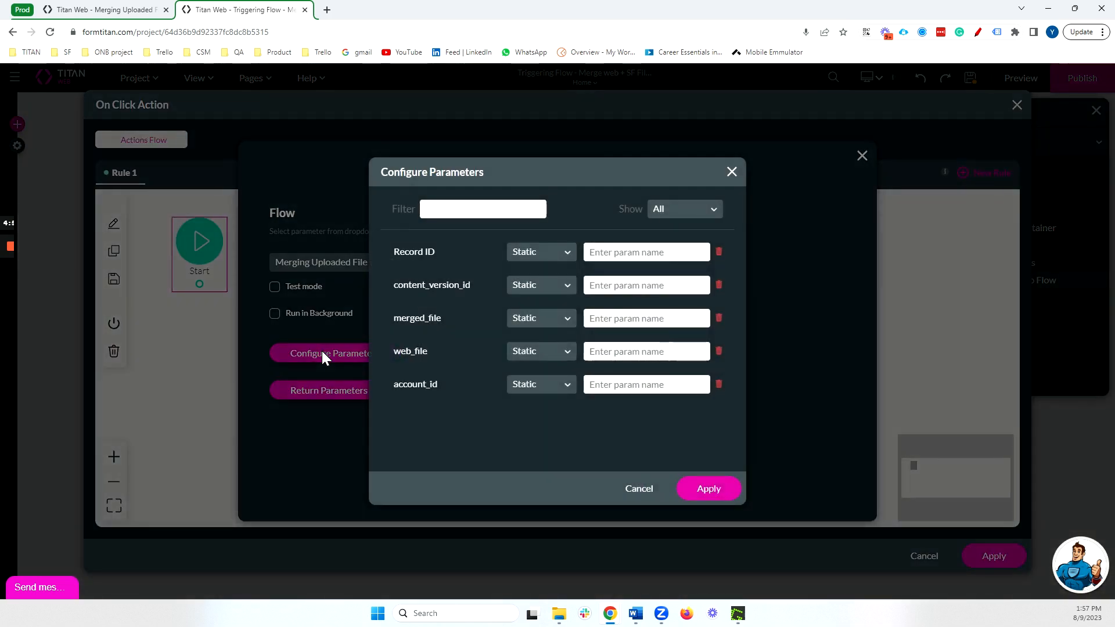
pyautogui.click(548, 383)
pyautogui.click(540, 430)
pyautogui.click(633, 386)
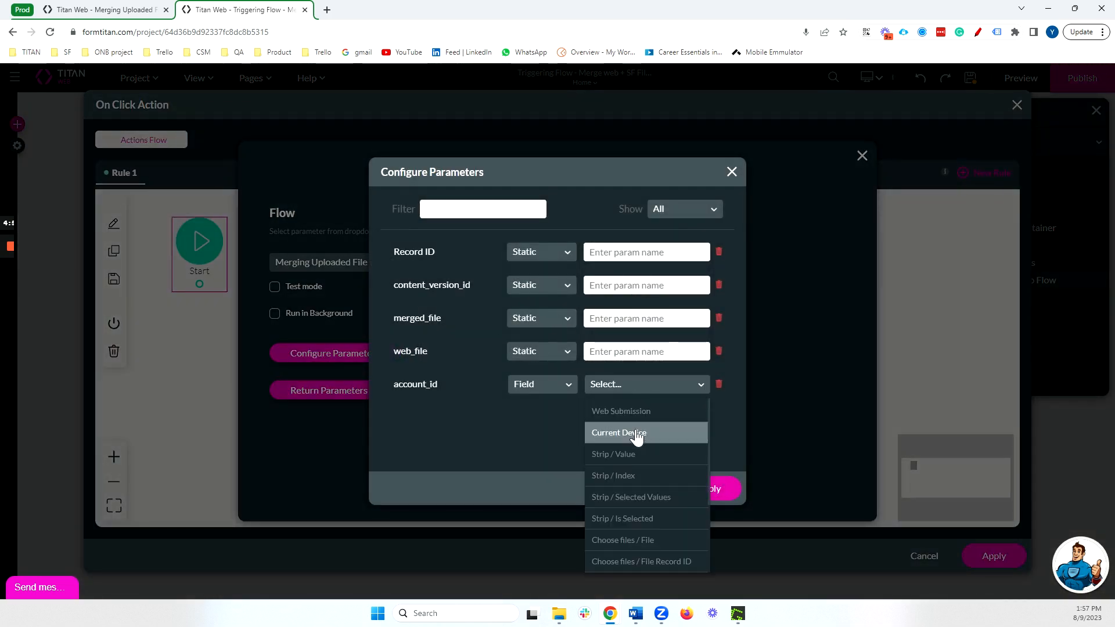
pyautogui.scroll(-2, 638, 437)
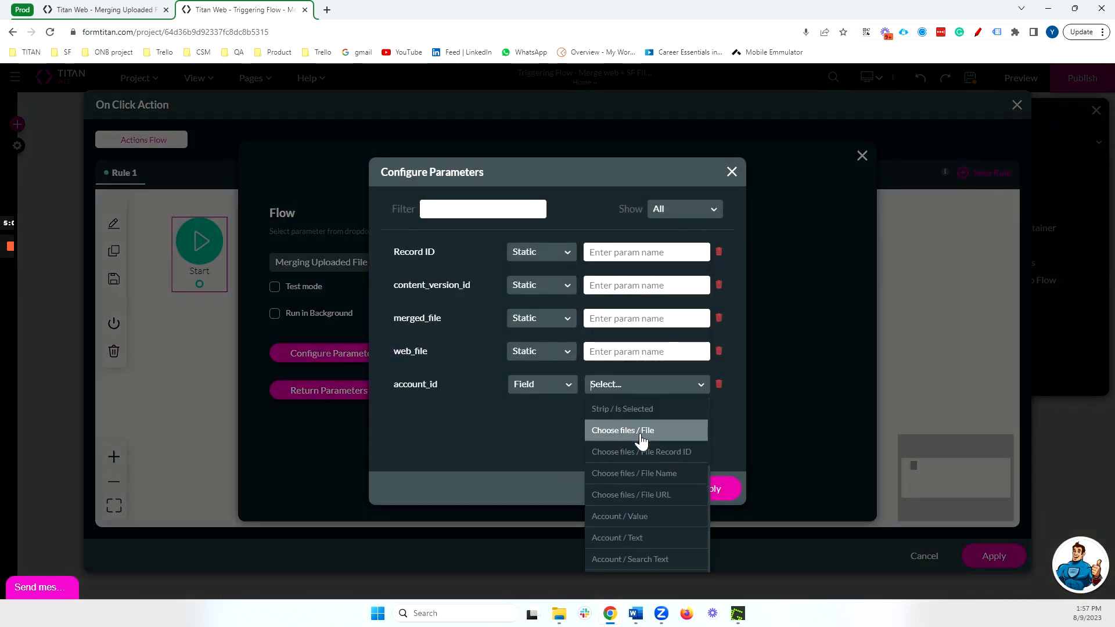
pyautogui.click(640, 521)
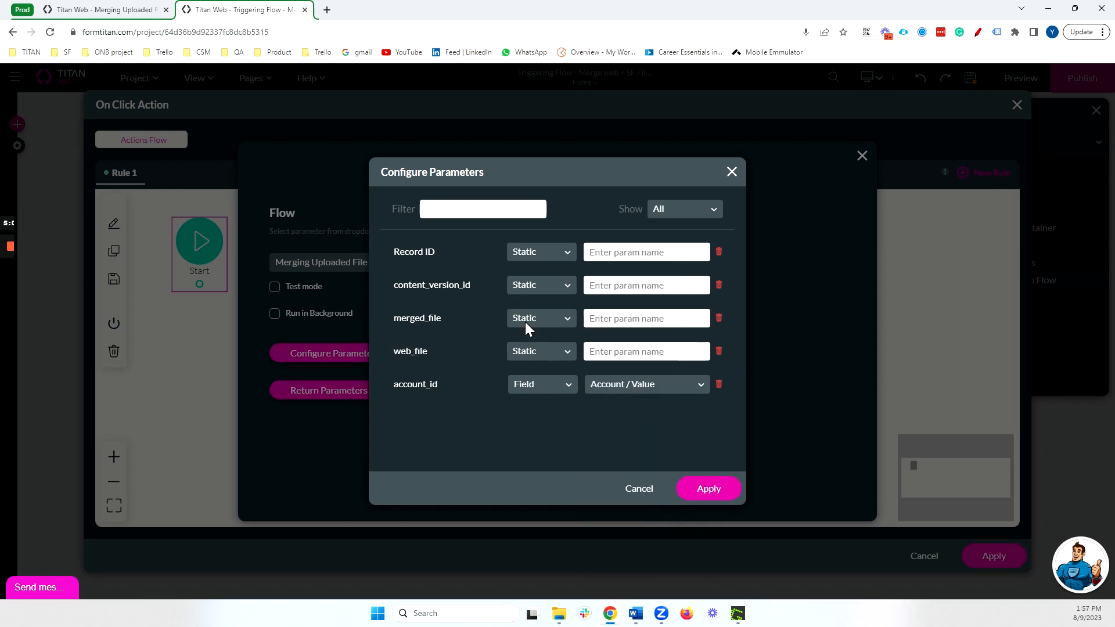
# Set the web_file parameter to the field Choose files / File and apply the parameter configuration.
pyautogui.click(543, 356)
pyautogui.click(570, 374)
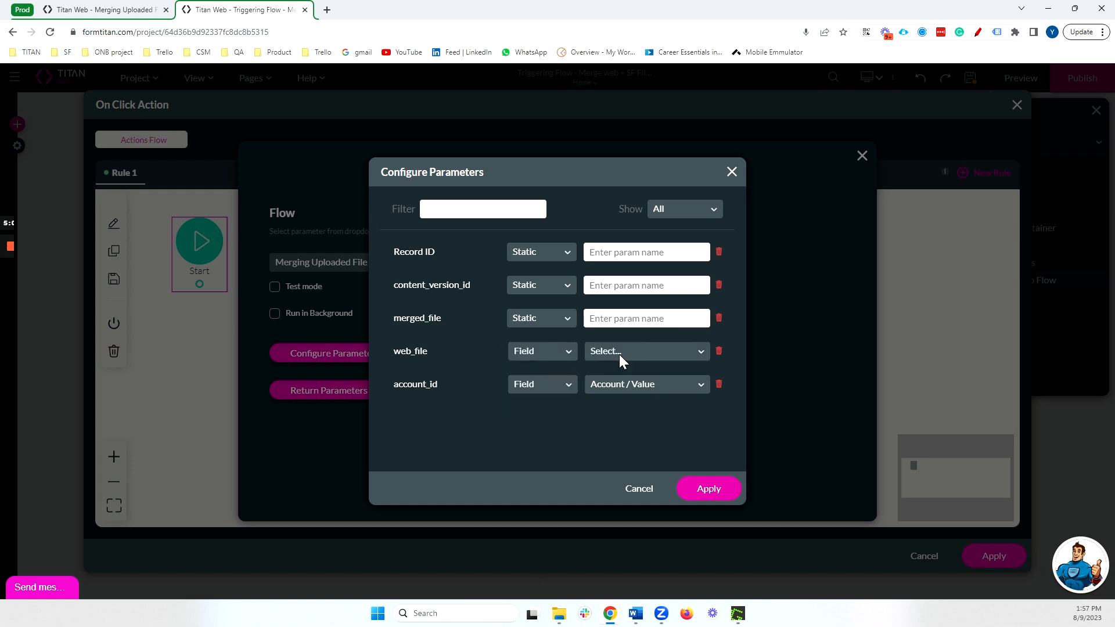
pyautogui.click(620, 354)
pyautogui.scroll(-2, 641, 401)
pyautogui.click(649, 401)
pyautogui.click(709, 489)
# Tag the Flow node "Pass File to Flow for Merge", insert it and apply the button's click action.
pyautogui.click(628, 493)
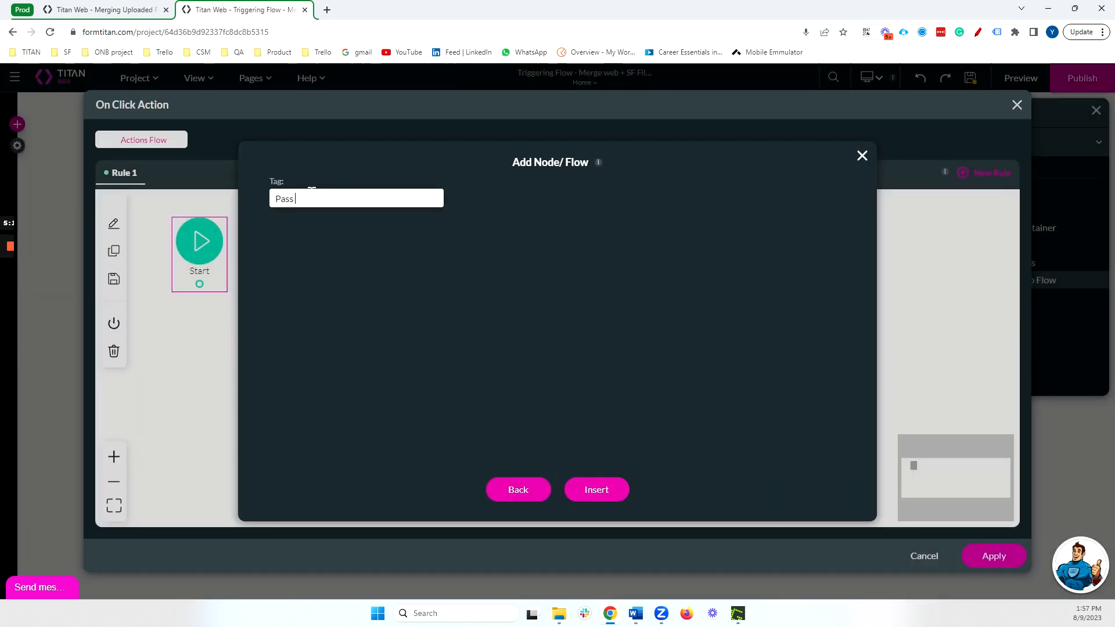
pyautogui.write('Pass File to Flow')
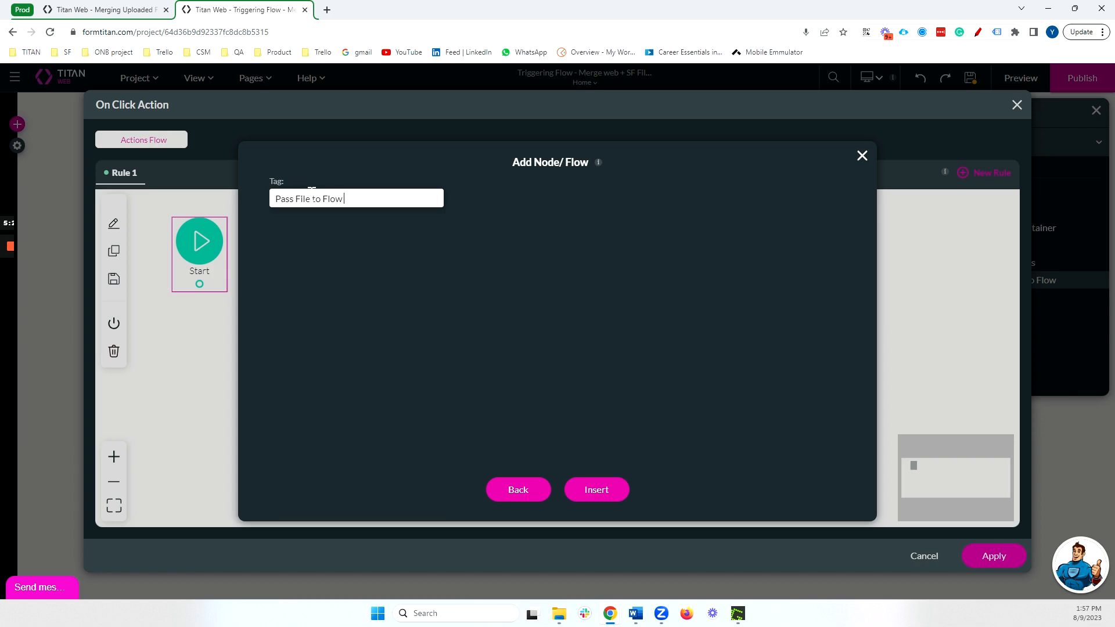
pyautogui.write(' for Merge')
pyautogui.click(598, 490)
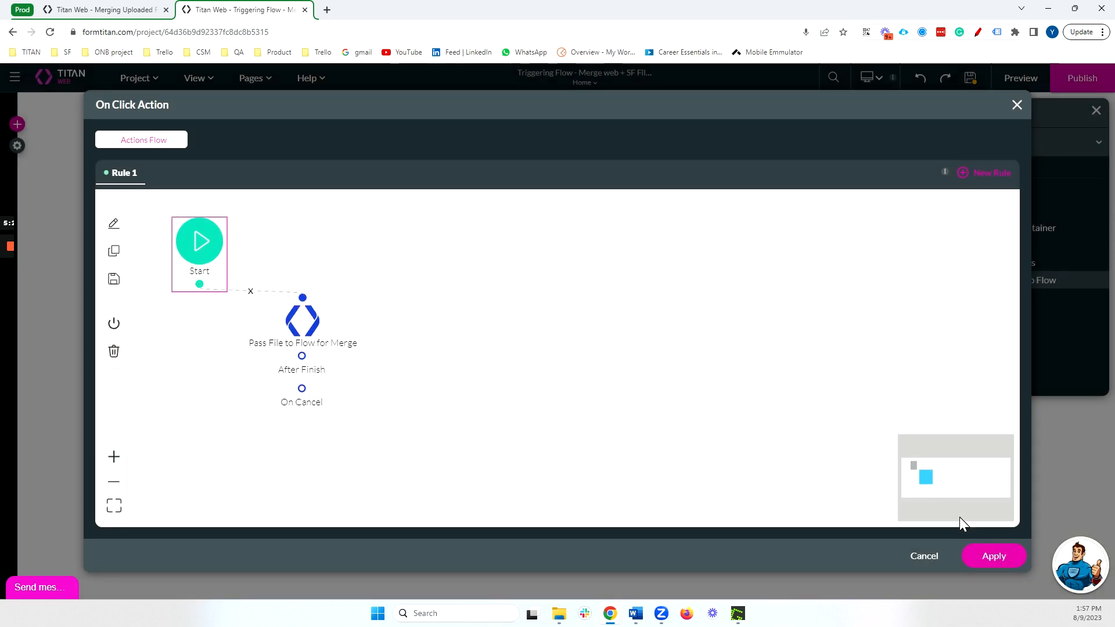
pyautogui.click(994, 556)
# Save and preview the web project, and look up Titan Strong as the account on the form.
pyautogui.click(977, 83)
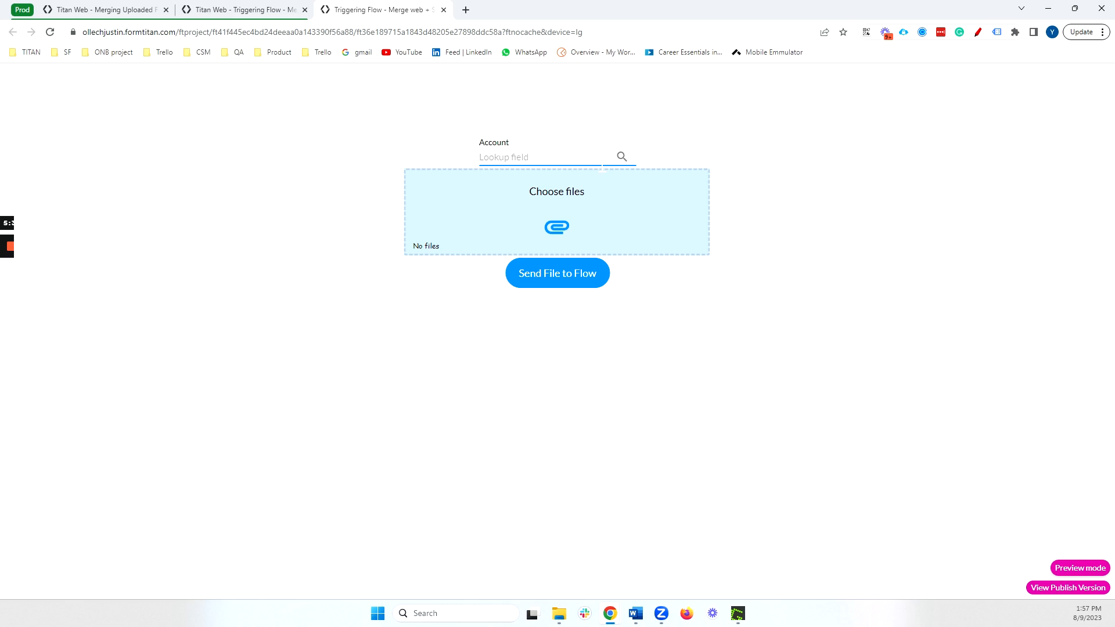
pyautogui.write('tita')
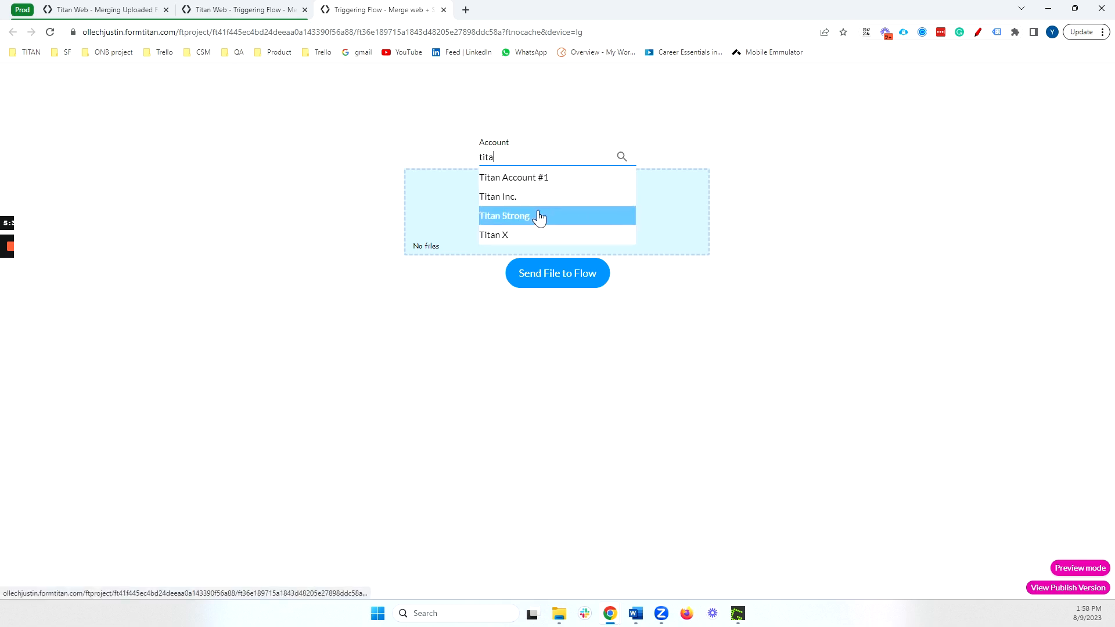
pyautogui.click(539, 218)
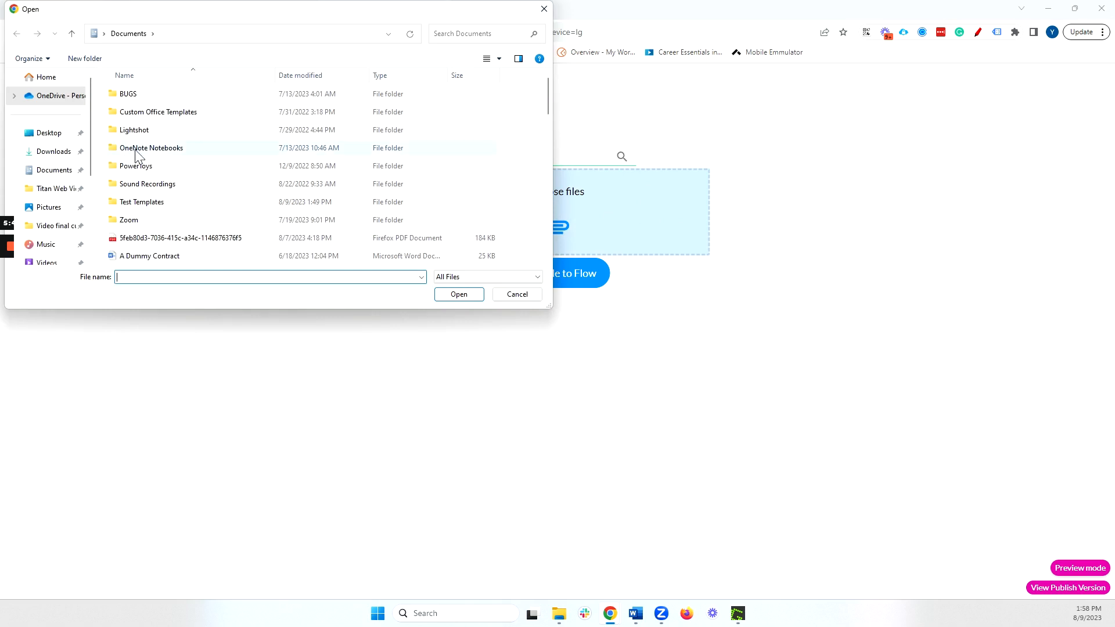
# Find the MY RESUME Word document in Documents, attach it to the form and send it to the flow.
pyautogui.click(456, 34)
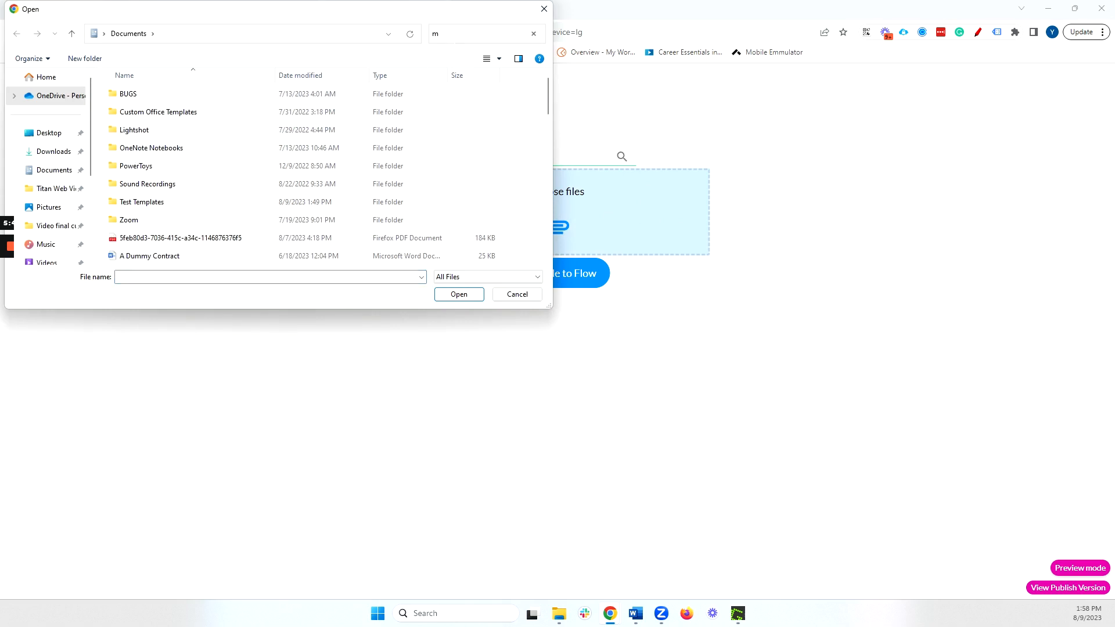
pyautogui.write('my re')
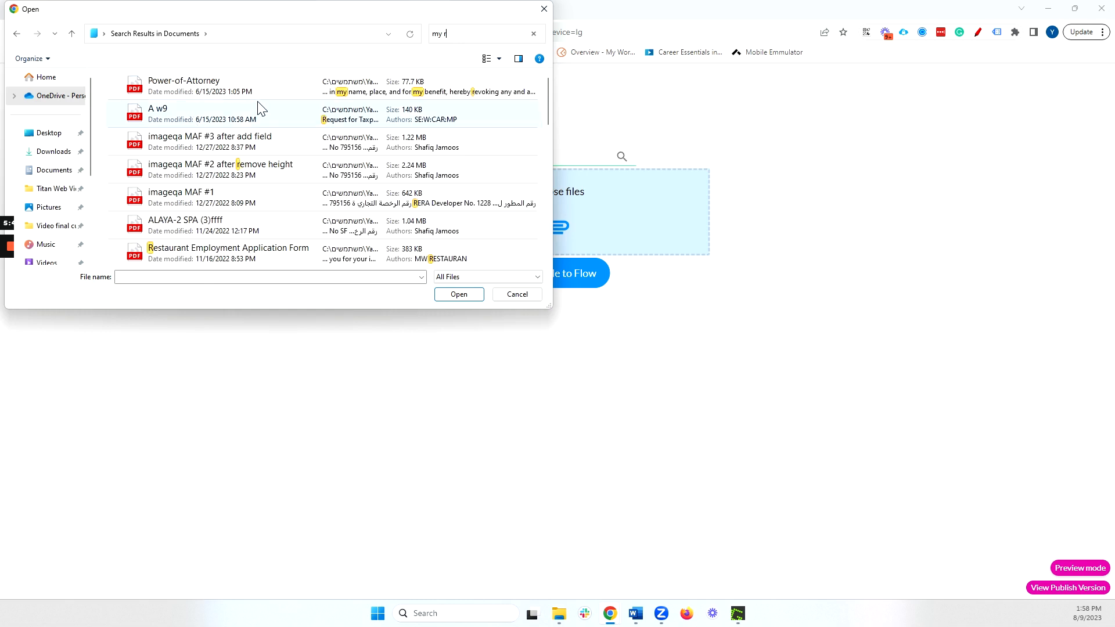
pyautogui.scroll(-5, 292, 176)
pyautogui.scroll(-3, 295, 173)
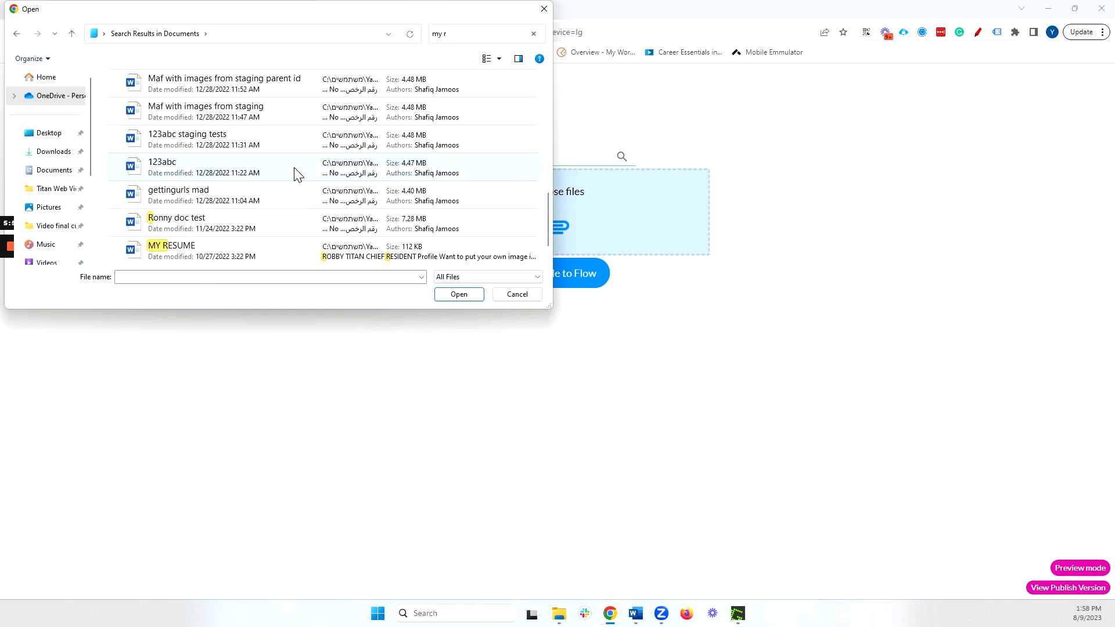
pyautogui.doubleClick(271, 255)
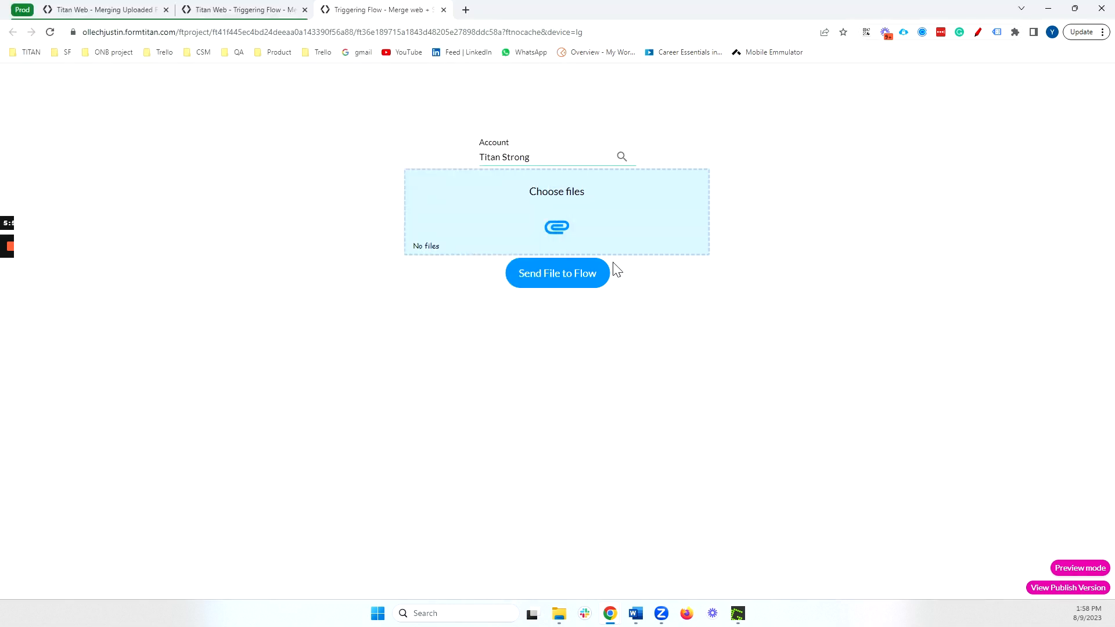
pyautogui.click(578, 284)
# Return to the flow project, dismiss its publish dialog and open the Salesforce integration logs.
pyautogui.click(273, 9)
pyautogui.click(103, 8)
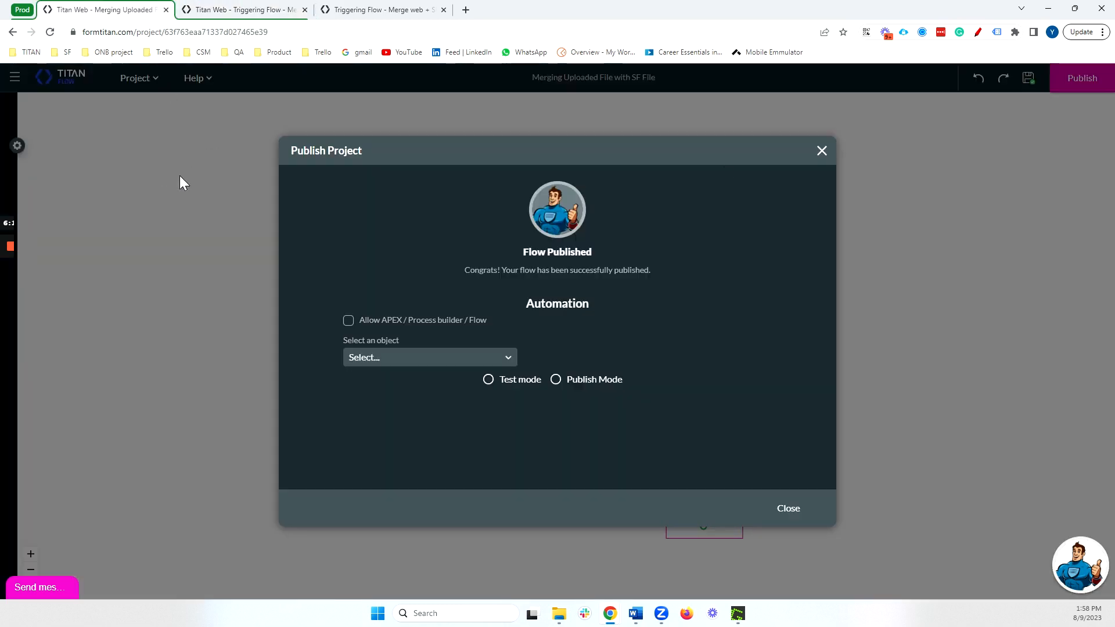
pyautogui.click(822, 153)
pyautogui.click(17, 146)
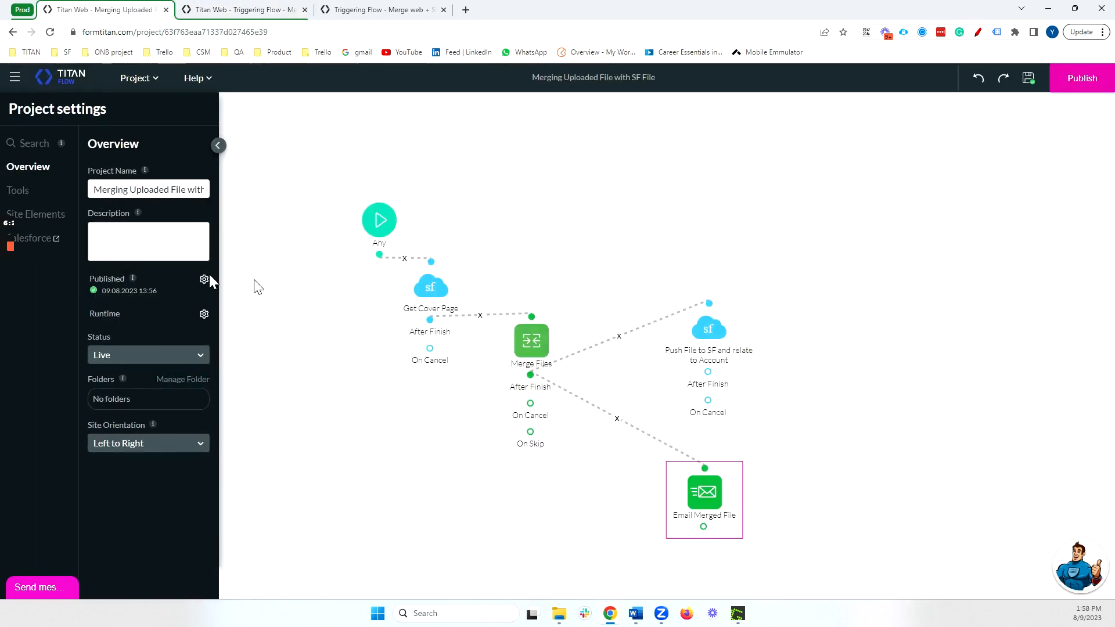
pyautogui.click(35, 239)
pyautogui.click(314, 362)
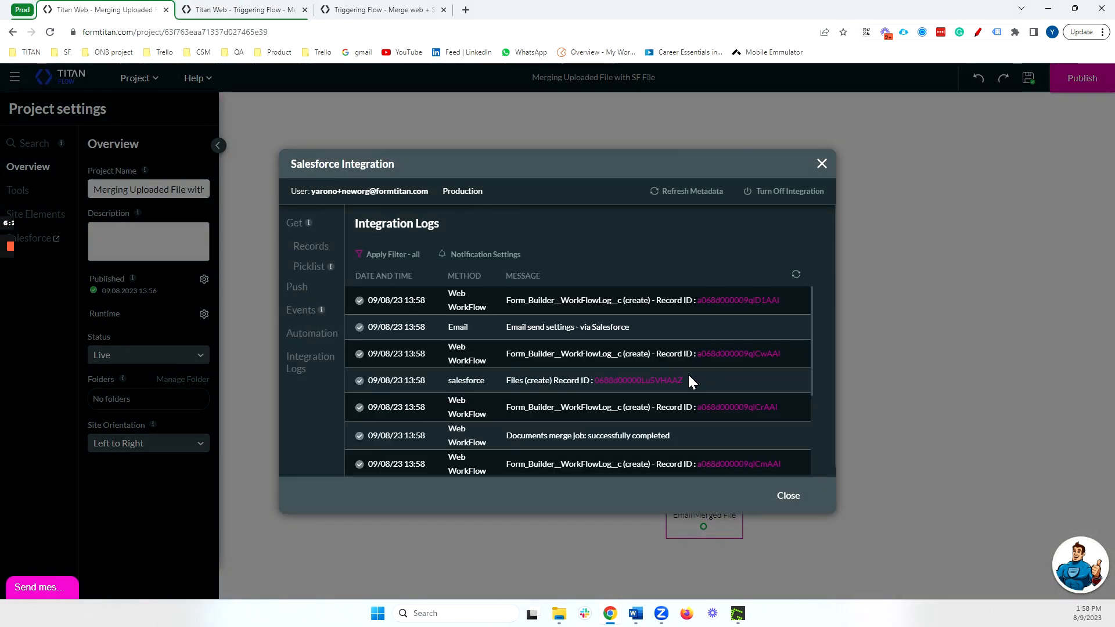
# Examine the integration log entries for the document merge, the file creation in Salesforce and the email sending.
pyautogui.scroll(-3, 688, 373)
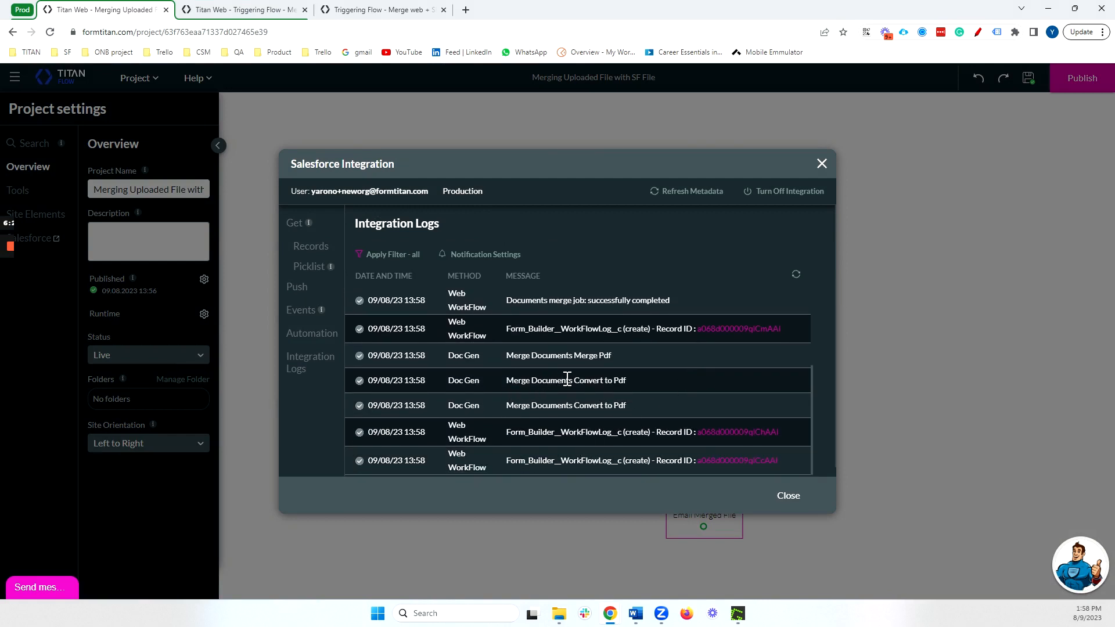
pyautogui.scroll(1, 568, 380)
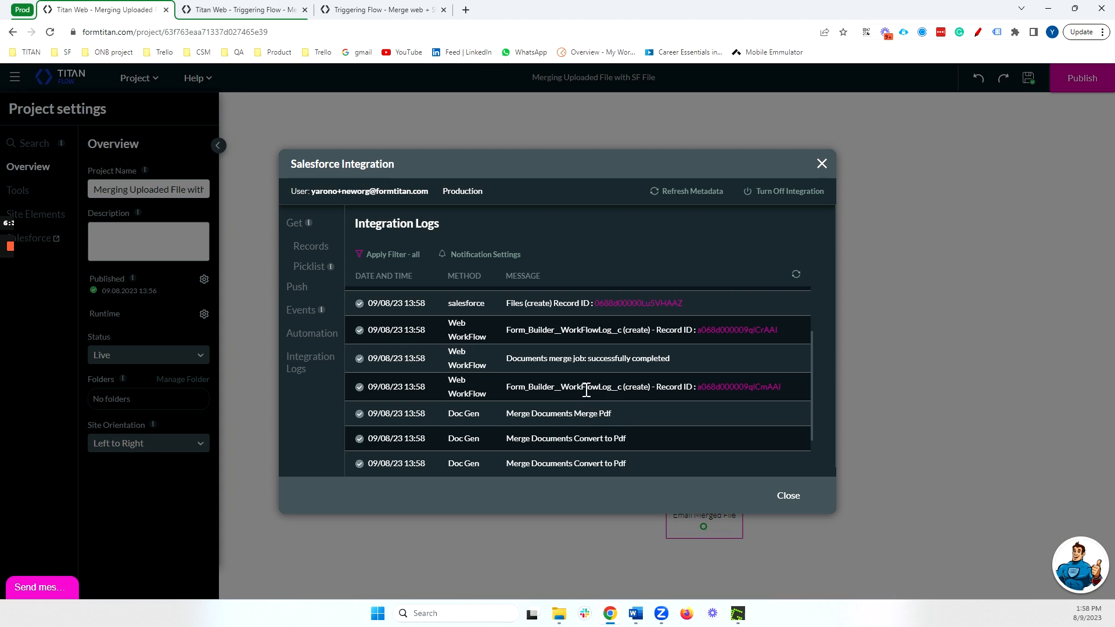
pyautogui.scroll(1, 539, 384)
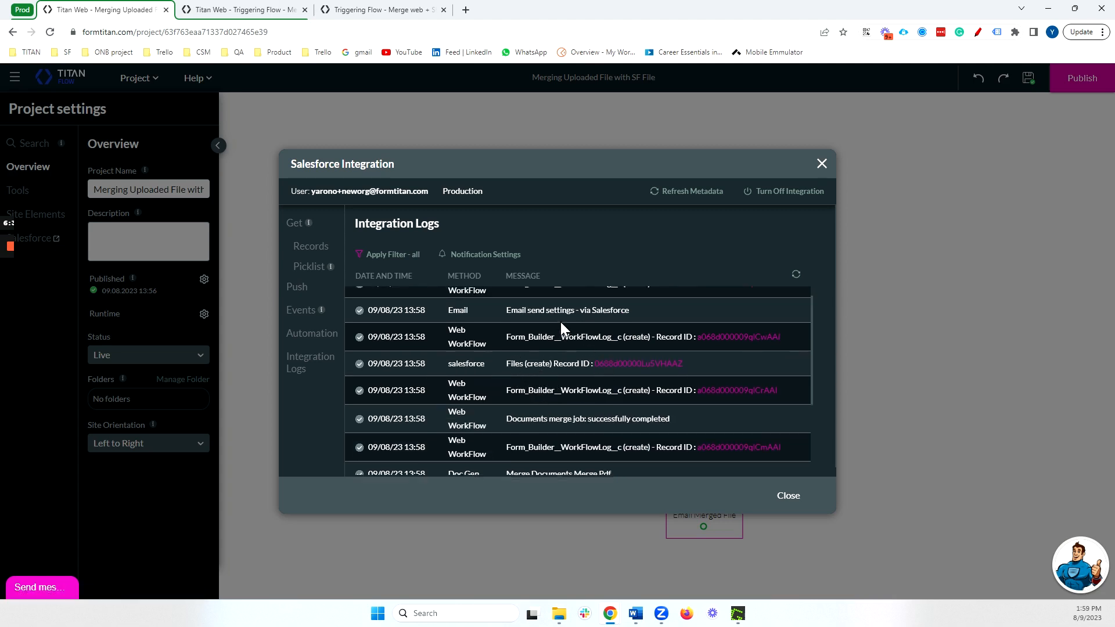
pyautogui.scroll(1, 531, 330)
pyautogui.moveTo(526, 330); pyautogui.dragTo(579, 332)
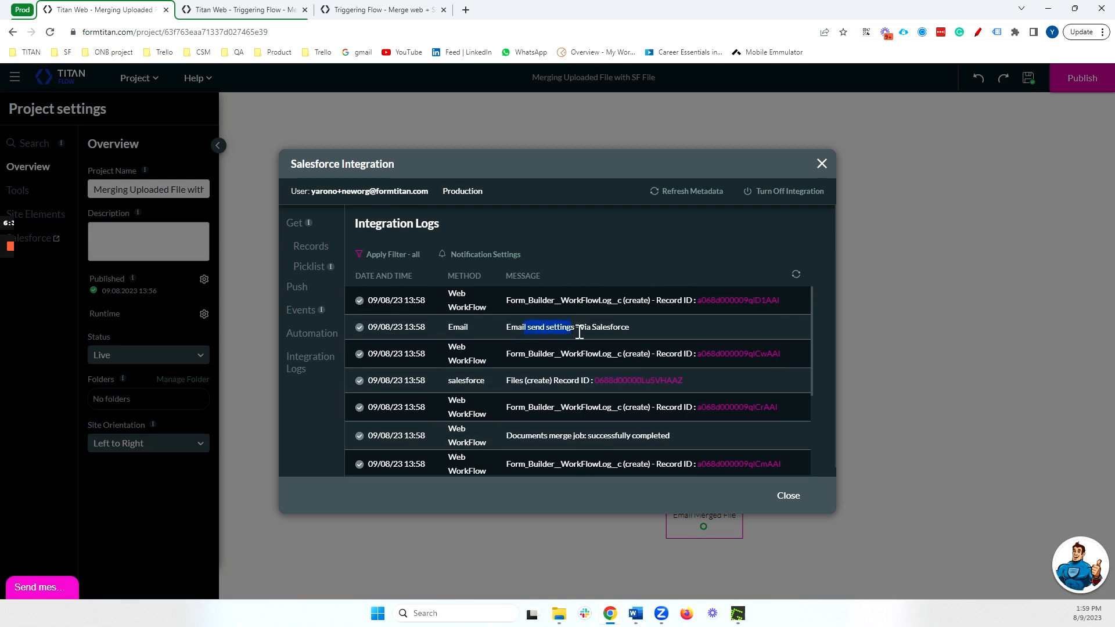
pyautogui.click(611, 336)
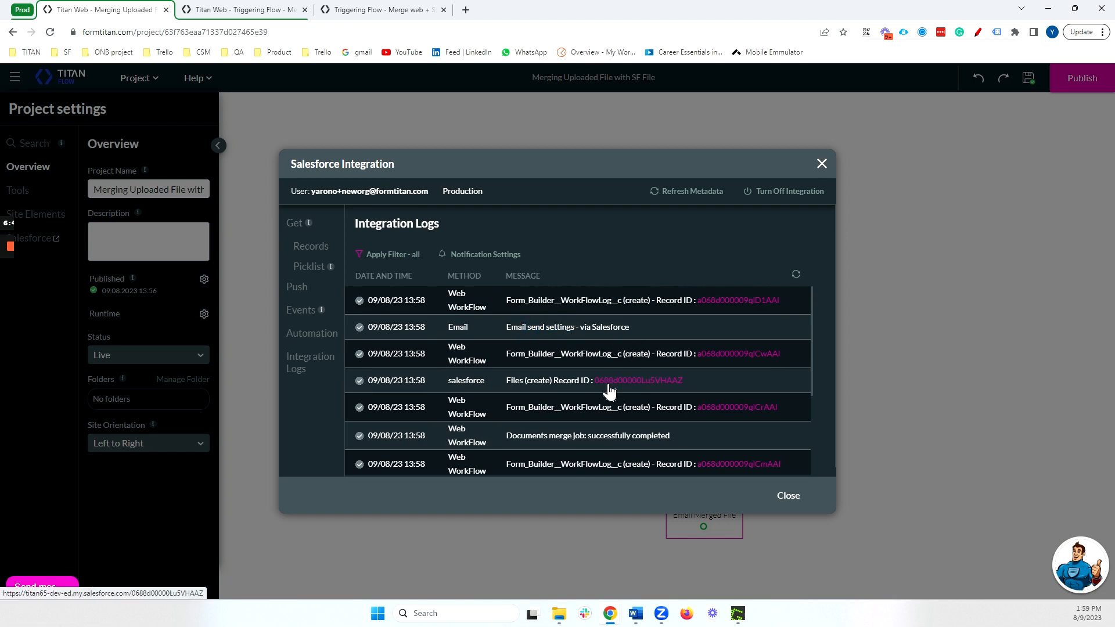
# Open the created file from its log record link and look through the merged CV + Cover.pdf.
pyautogui.click(608, 383)
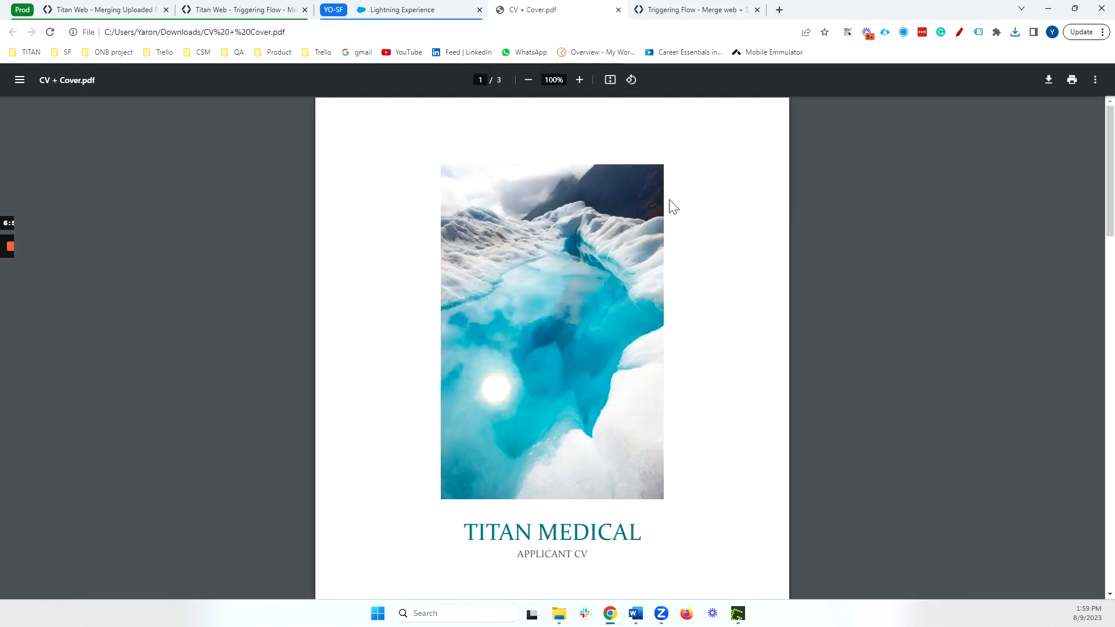
pyautogui.scroll(-15, 631, 336)
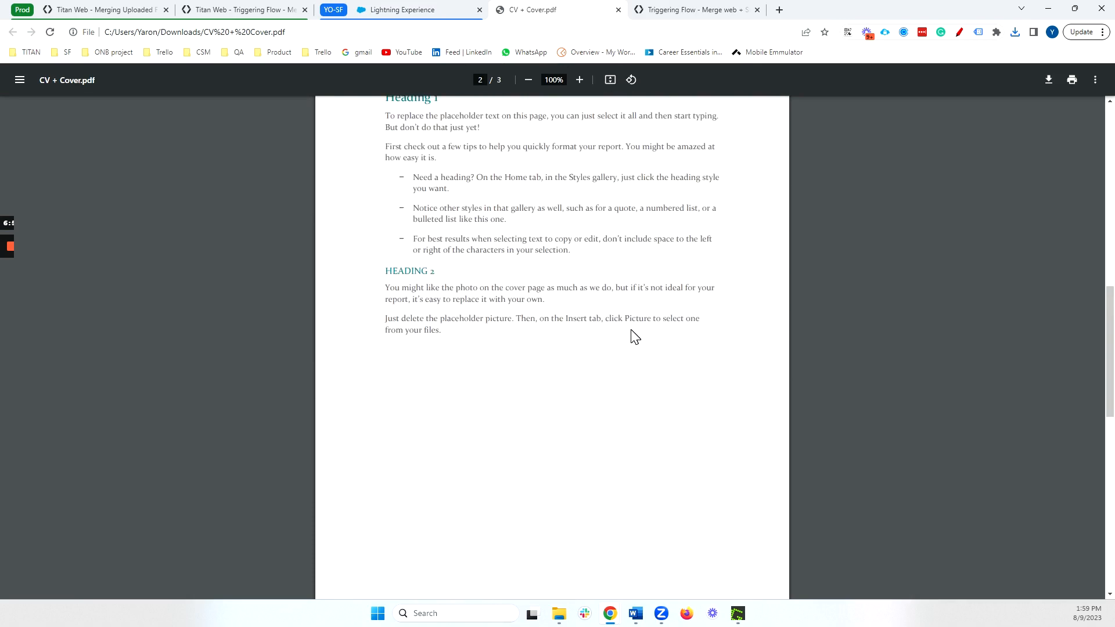
# Look at the resume on the last page of the merged CV + Cover.pdf and close the file.
pyautogui.scroll(-5, 633, 337)
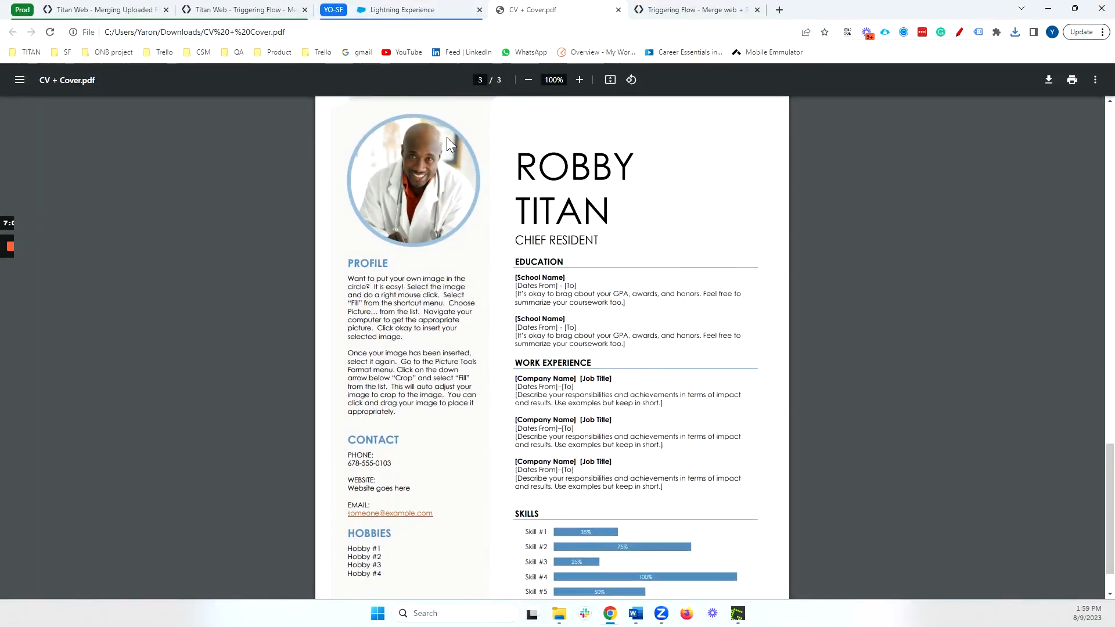
pyautogui.click(618, 10)
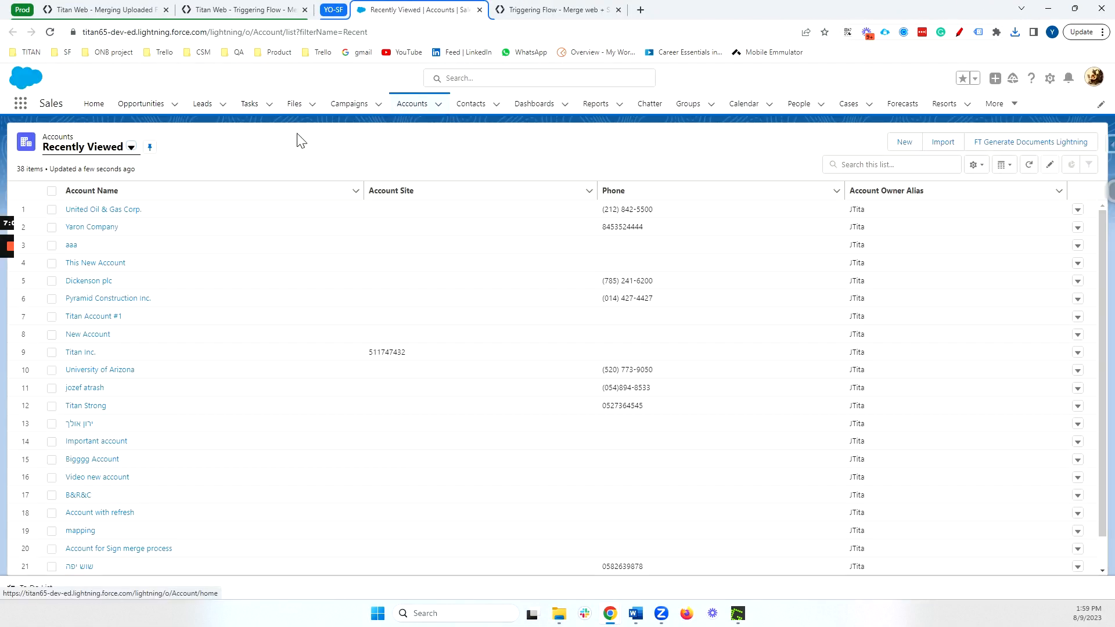
# Search Salesforce for "titan str" and open the Titan Strong account record.
pyautogui.click(486, 78)
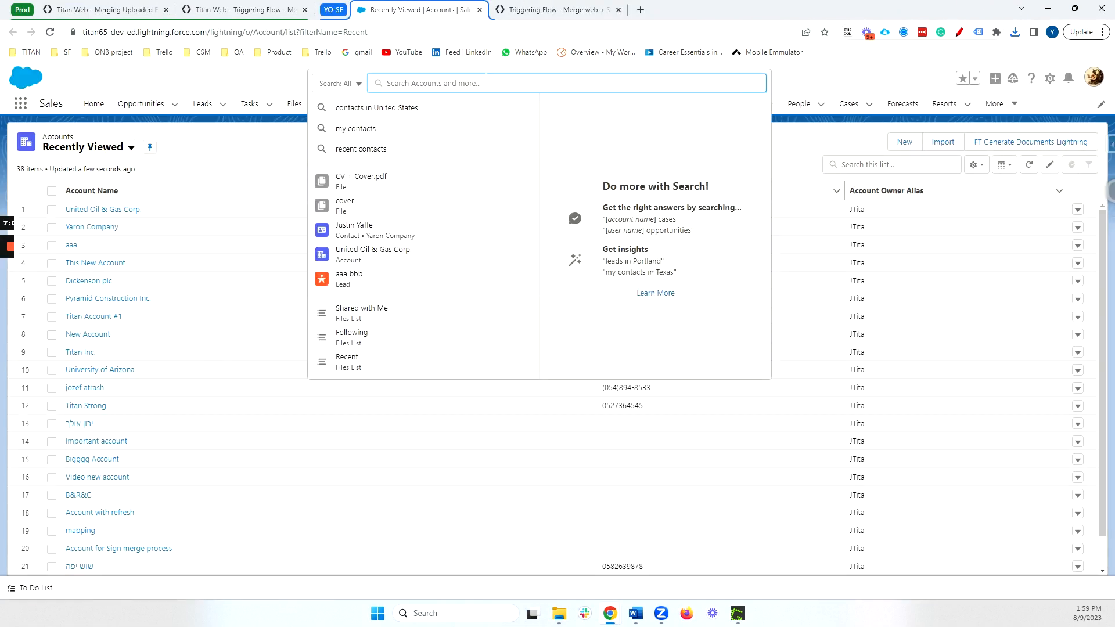
pyautogui.write('titan str')
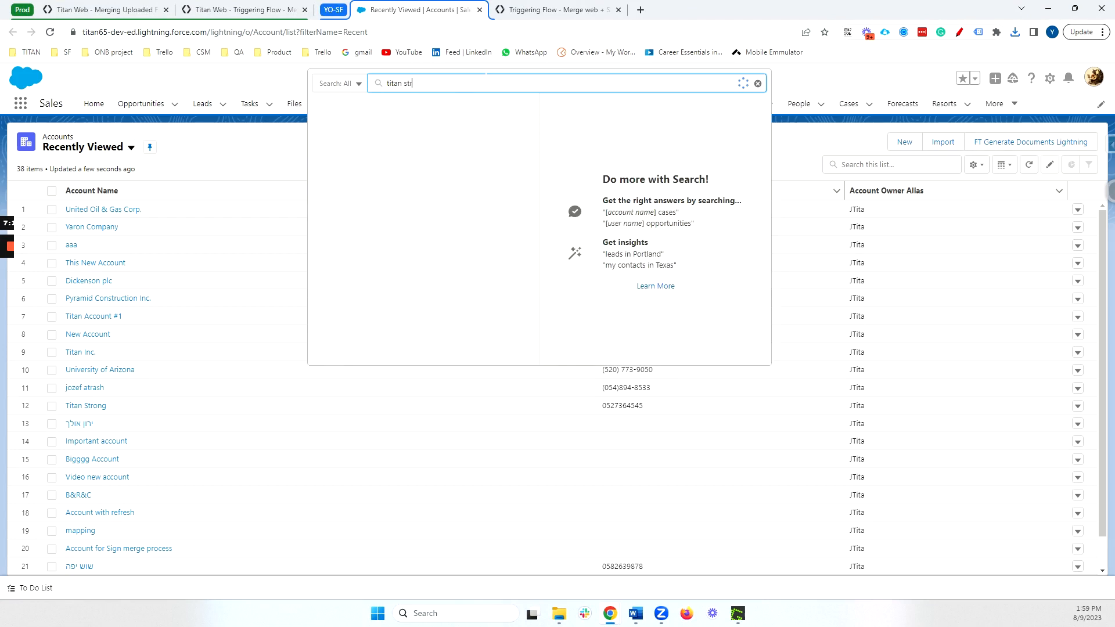
pyautogui.click(417, 180)
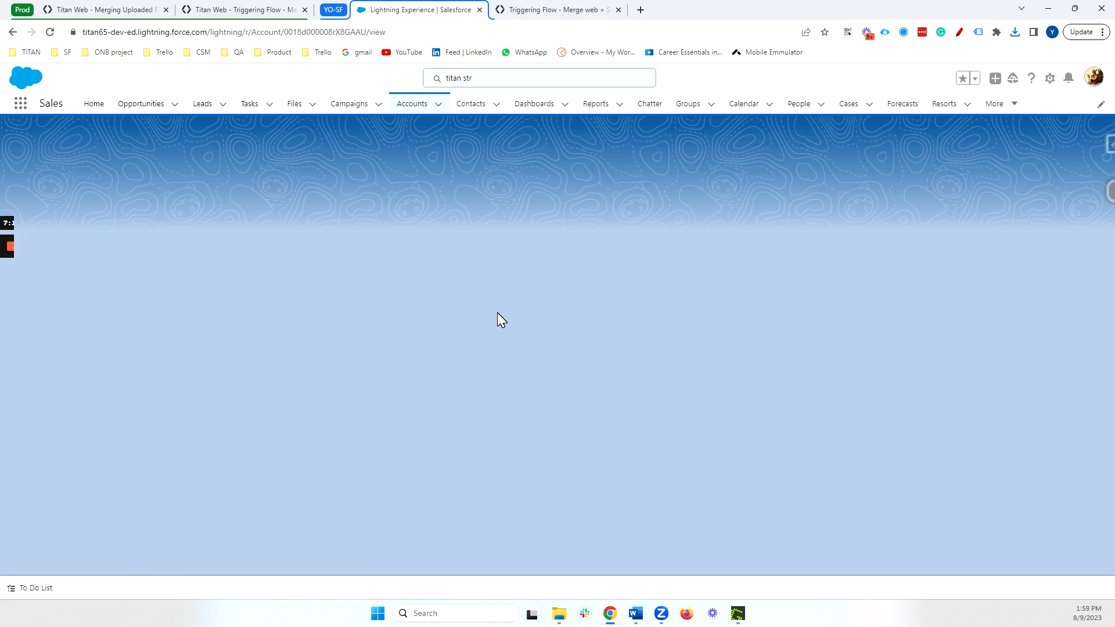
# Find CV + Cover.pdf among the account's files and preview it through to the resume page.
pyautogui.scroll(-10, 363, 321)
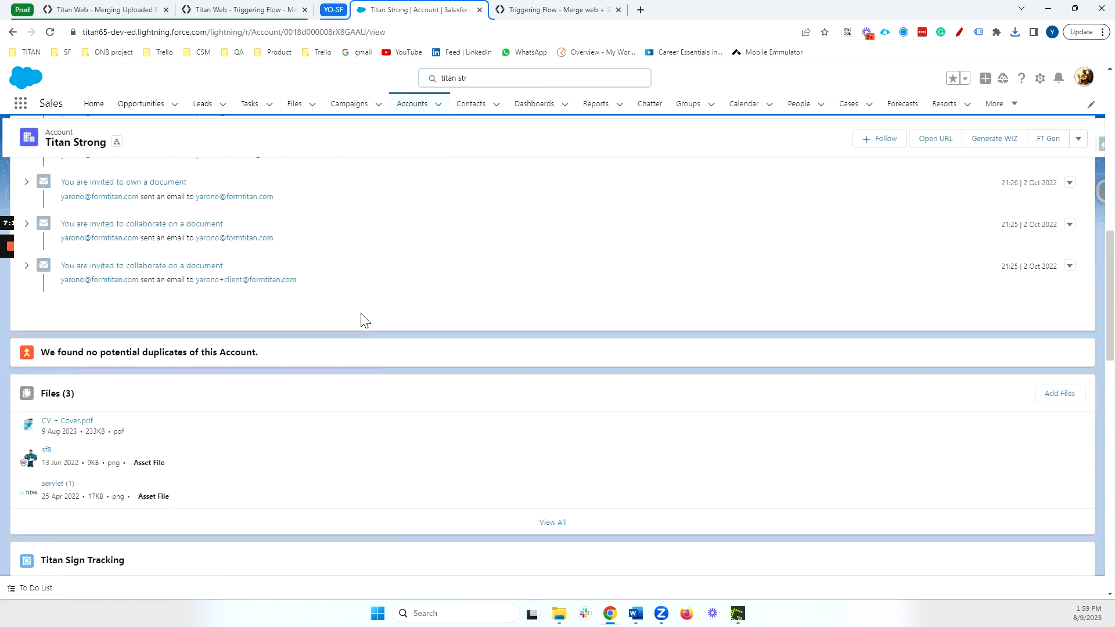
pyautogui.scroll(-2, 360, 313)
pyautogui.scroll(3, 224, 436)
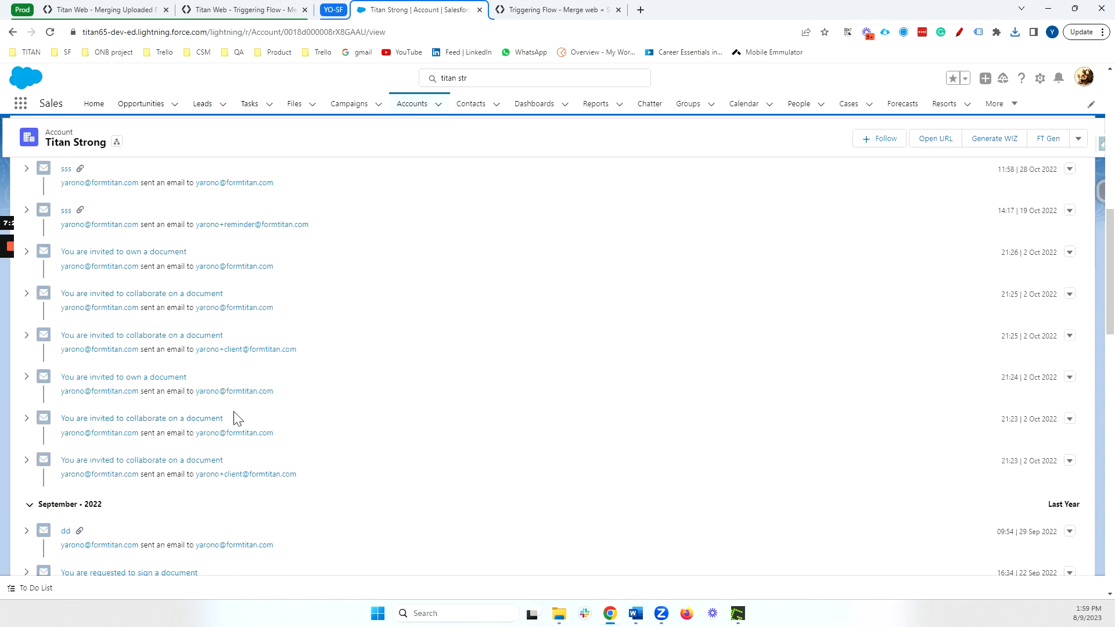
pyautogui.scroll(-10, 238, 418)
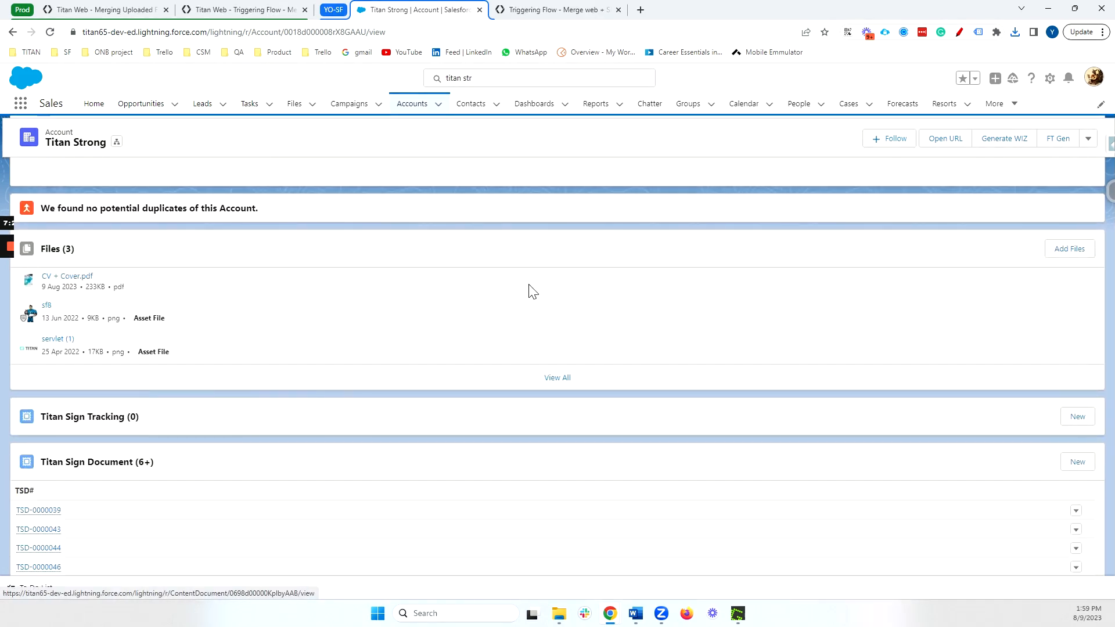
pyautogui.click(533, 291)
pyautogui.scroll(-15, 727, 291)
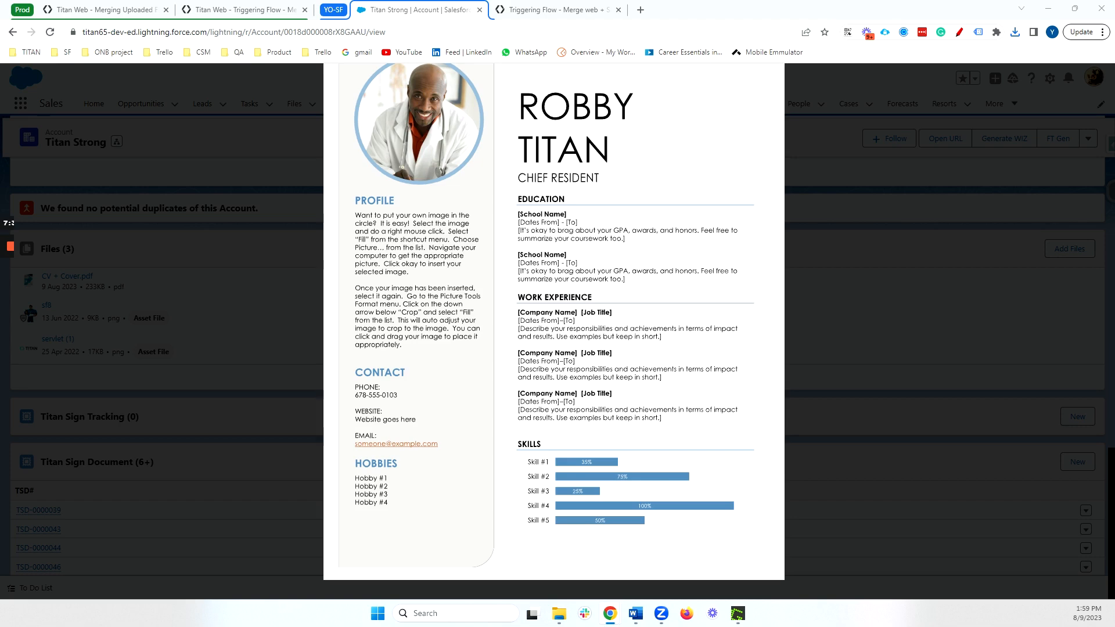
# Bring up the "Here is your merged file!" email in Gmail and check its subject and body text.
pyautogui.moveTo(1023, 9); pyautogui.dragTo(659, 9)
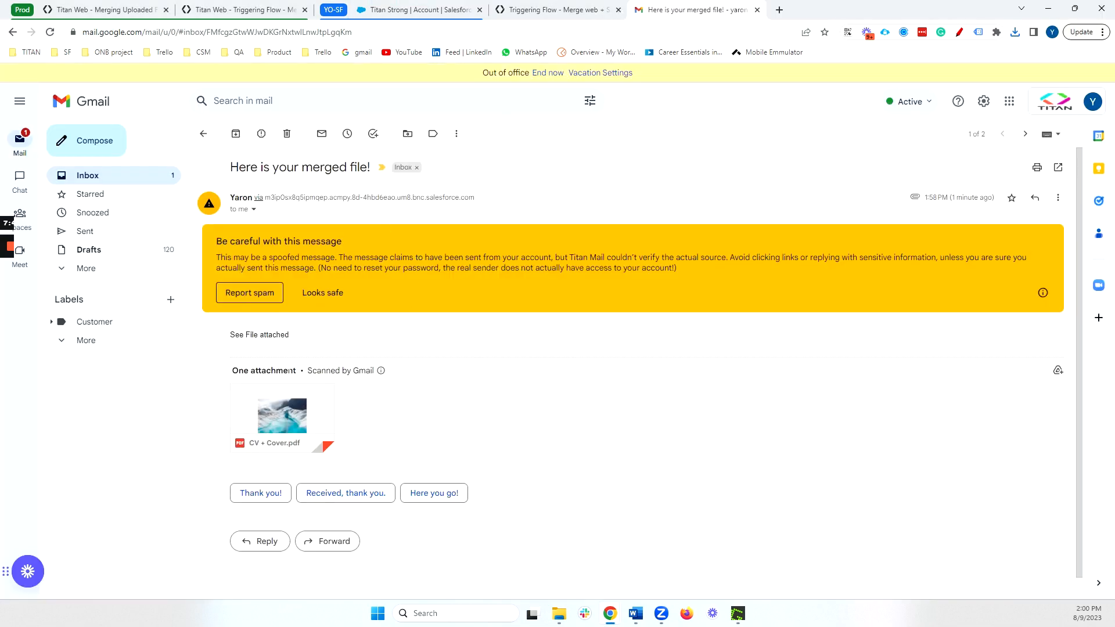
pyautogui.moveTo(231, 167); pyautogui.dragTo(369, 167)
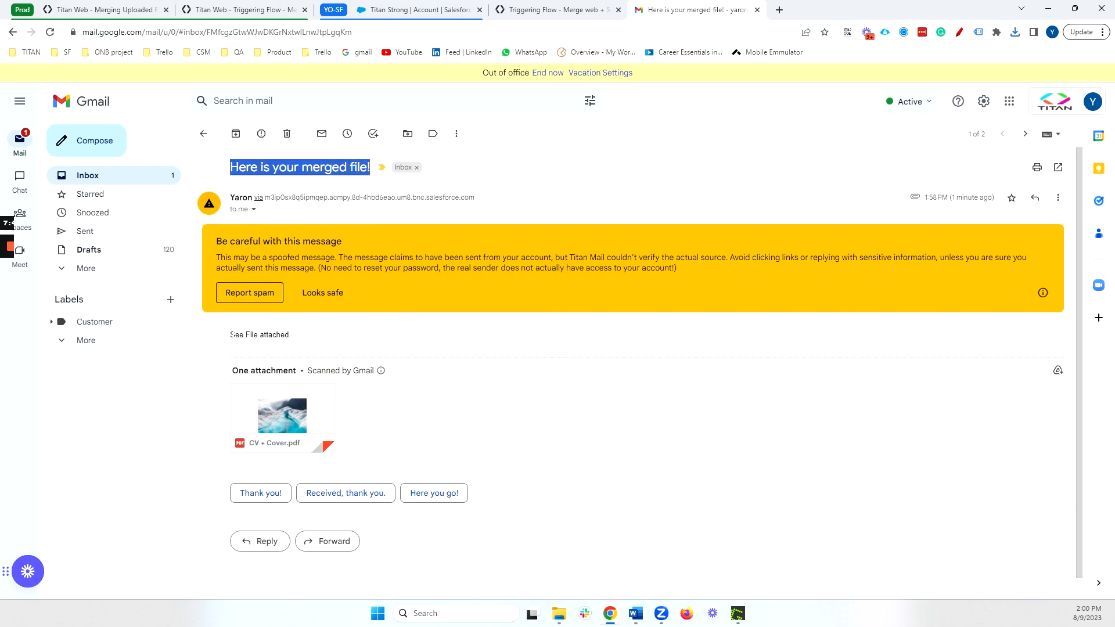
pyautogui.moveTo(230, 335); pyautogui.dragTo(294, 338)
pyautogui.scroll(-1, 458, 366)
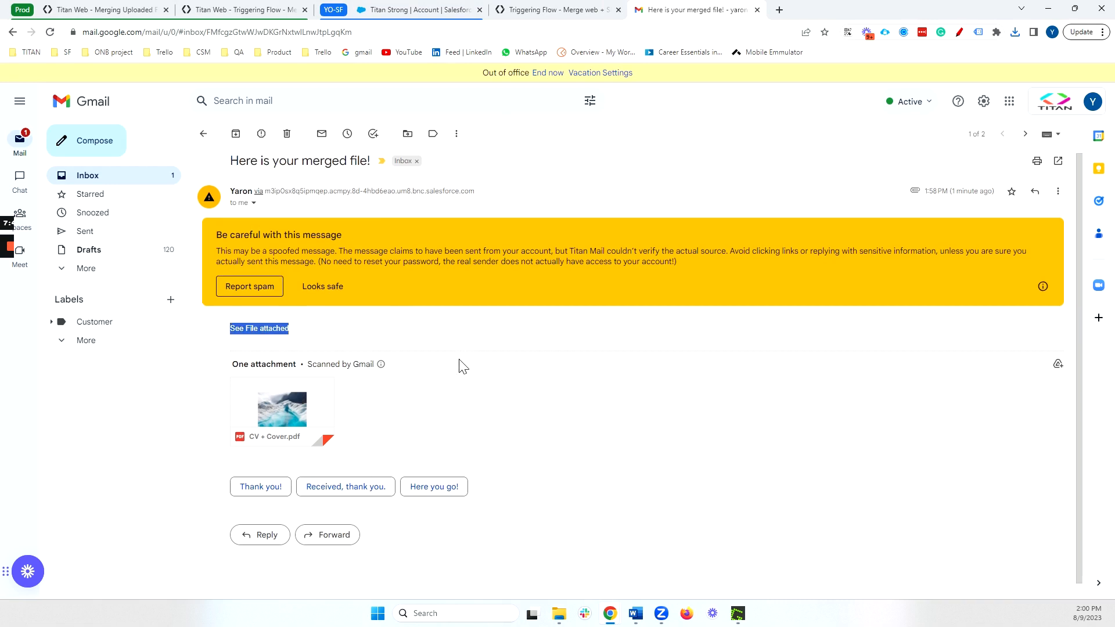
# Preview the email's CV + Cover.pdf attachment and look through its pages, returning to the cover page.
pyautogui.click(316, 391)
pyautogui.scroll(-10, 862, 322)
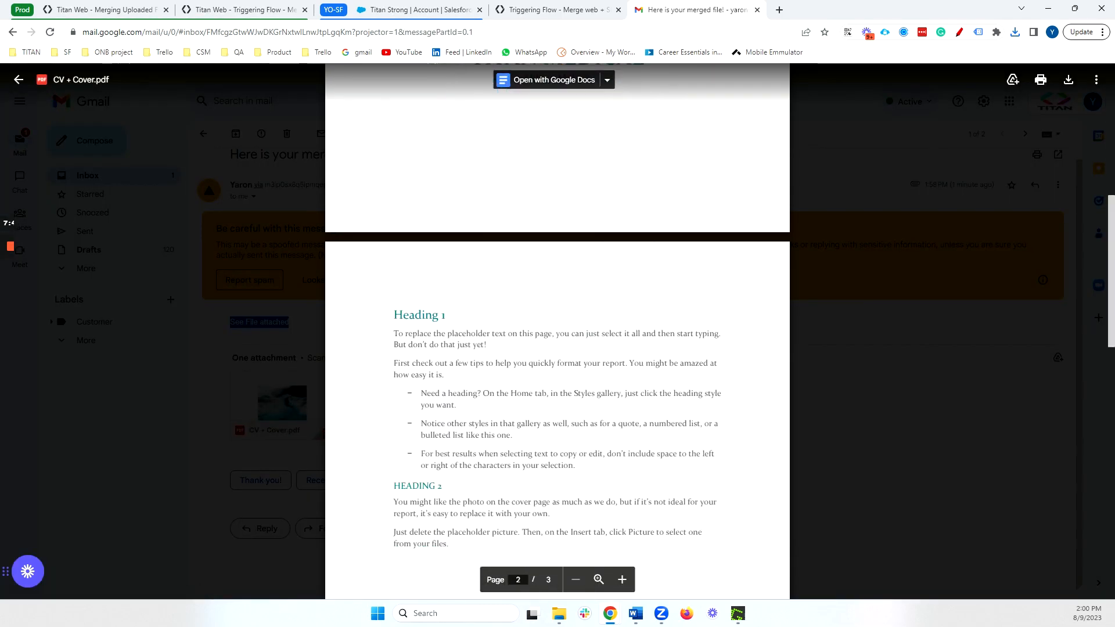
pyautogui.scroll(-10, 558, 349)
pyautogui.scroll(12, 558, 348)
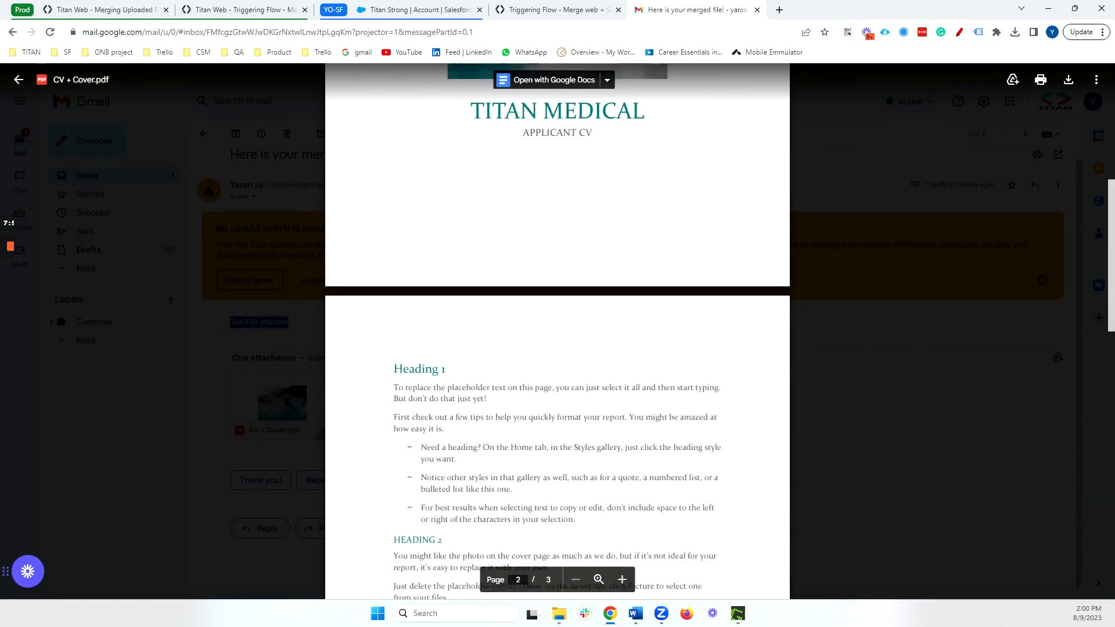
pyautogui.scroll(7, 575, 448)
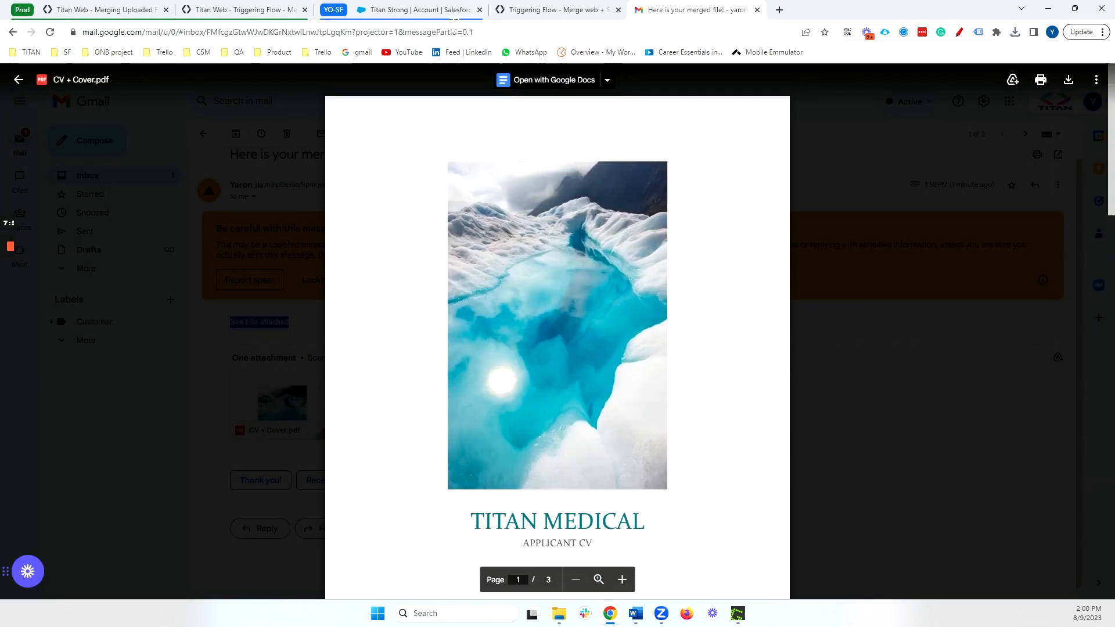
# Return to Salesforce, close the file preview, and look through the original cover document from the Files list.
pyautogui.click(422, 13)
pyautogui.click(853, 172)
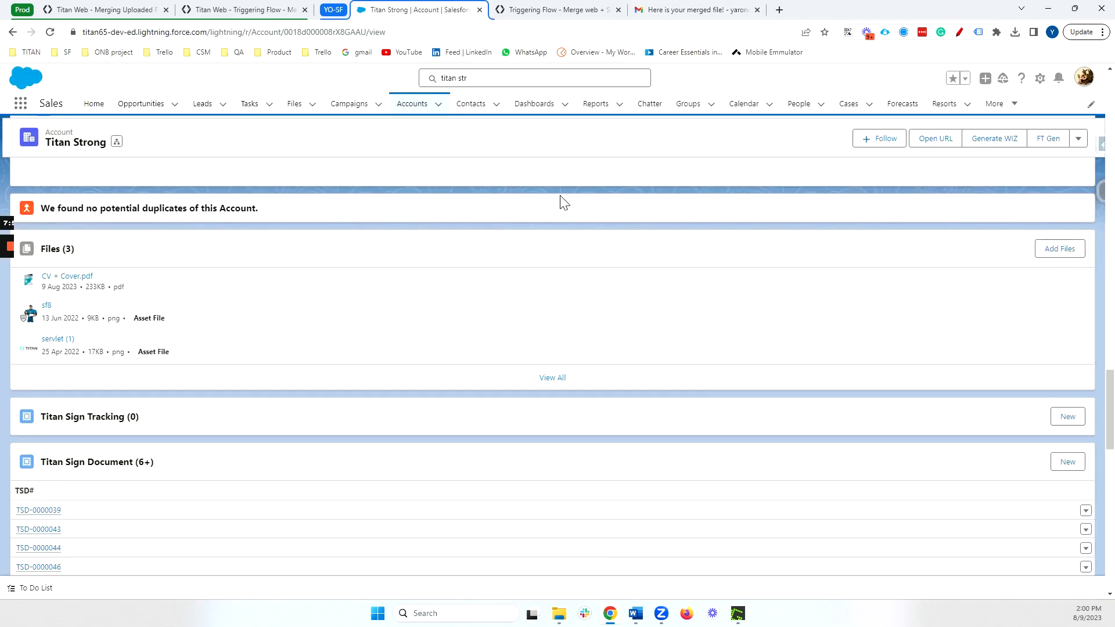
pyautogui.click(308, 99)
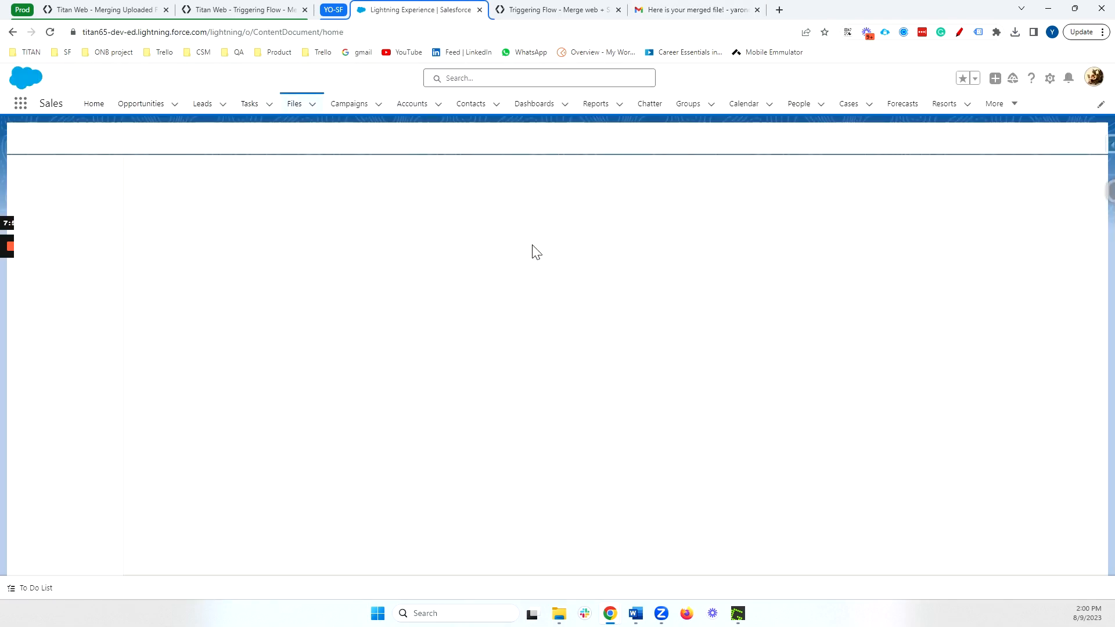
pyautogui.click(173, 324)
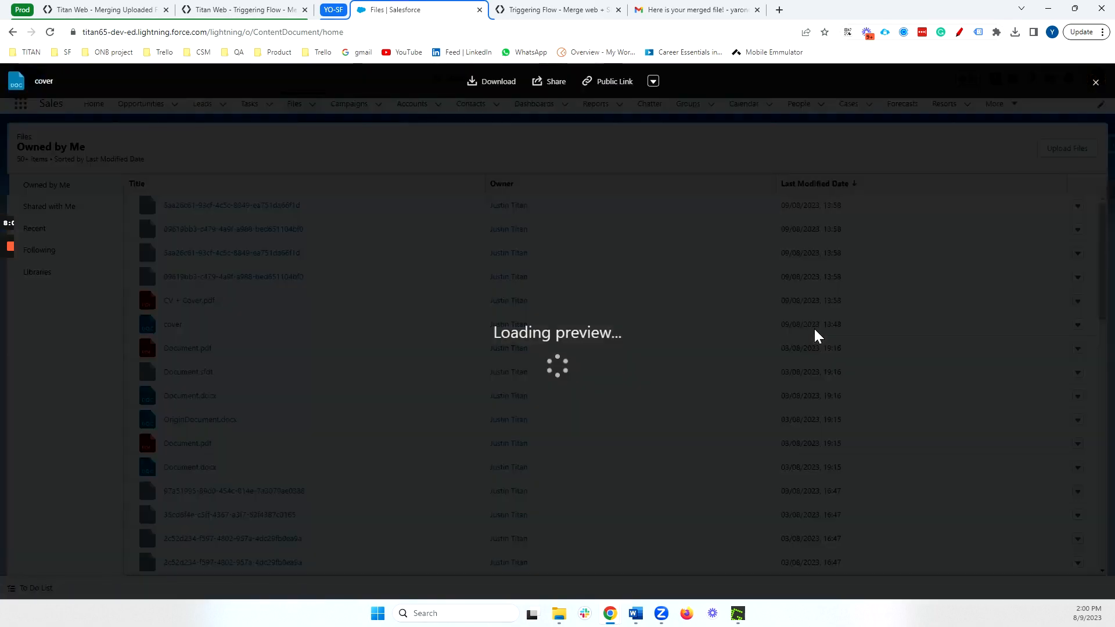
pyautogui.scroll(-10, 772, 253)
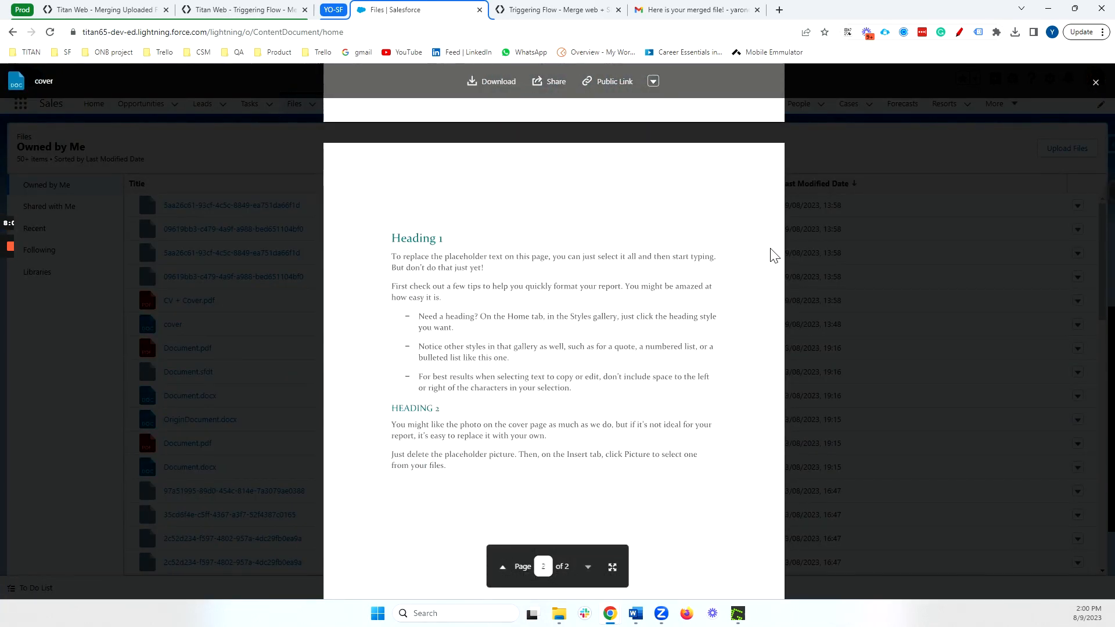
pyautogui.scroll(-3, 771, 249)
pyautogui.scroll(12, 772, 254)
pyautogui.scroll(-9, 890, 280)
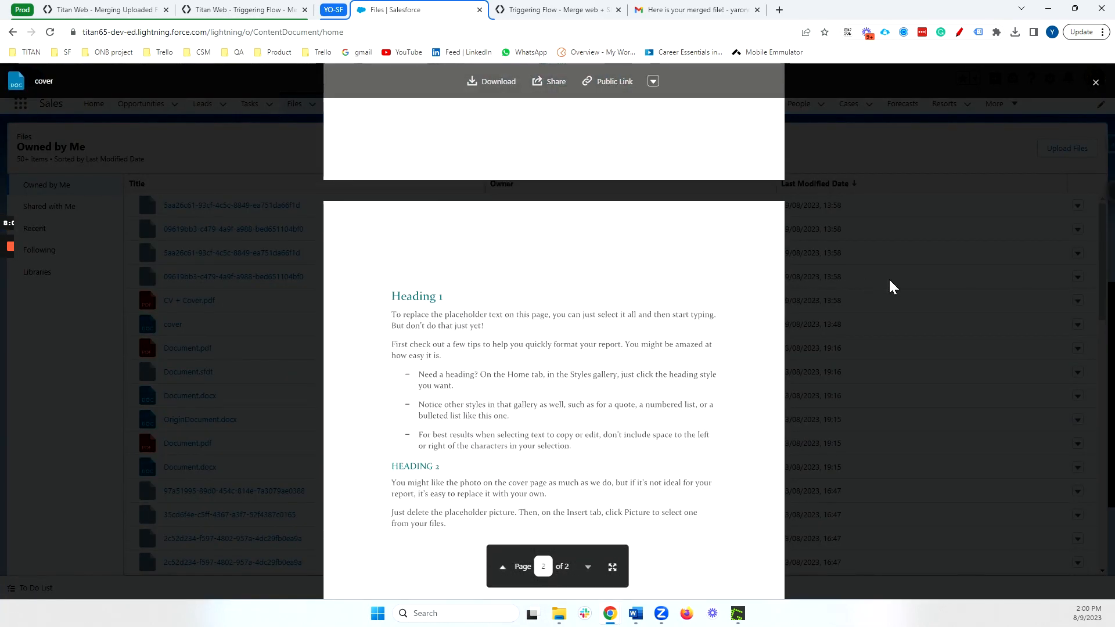
# Close the cover preview and look through CV + Cover.pdf from the Files list, down to the resume page.
pyautogui.press('Escape')
pyautogui.click(195, 302)
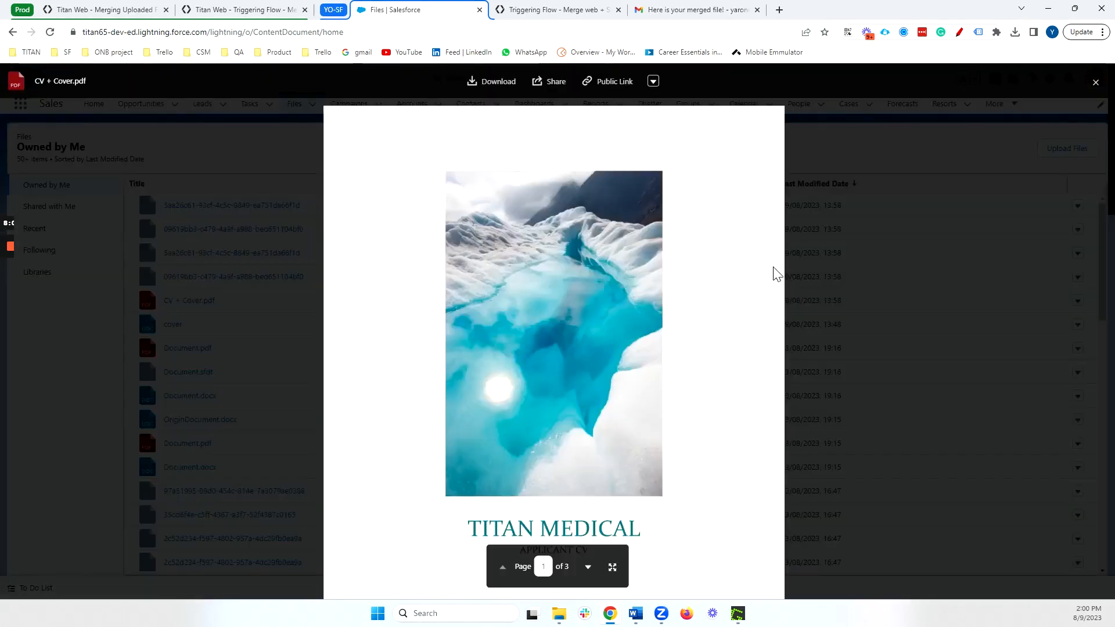
pyautogui.scroll(-20, 761, 273)
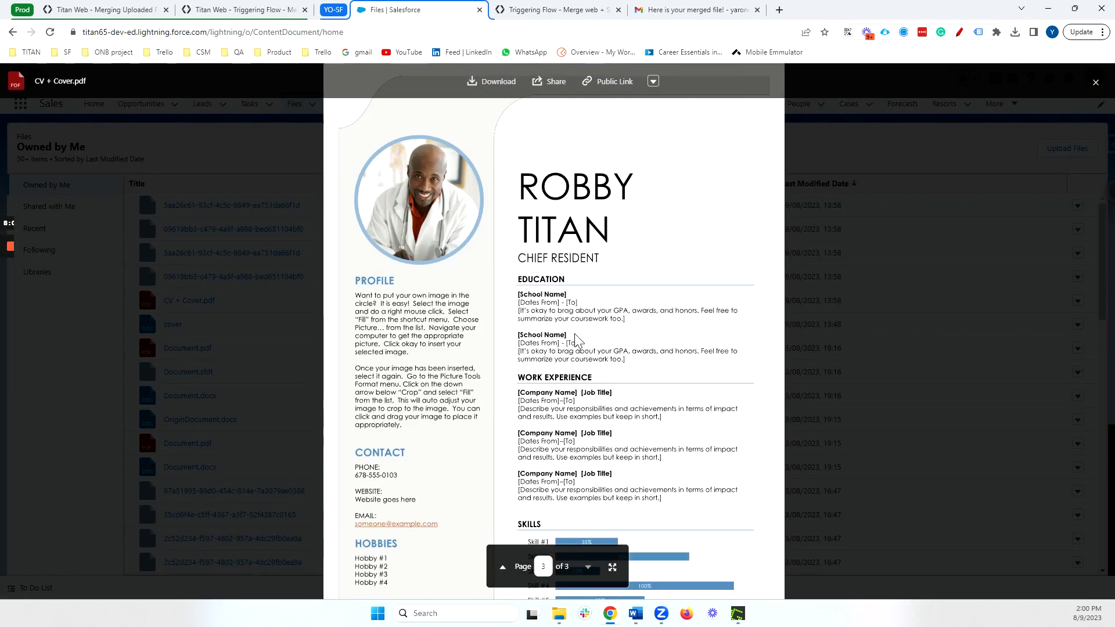
pyautogui.scroll(-1, 687, 416)
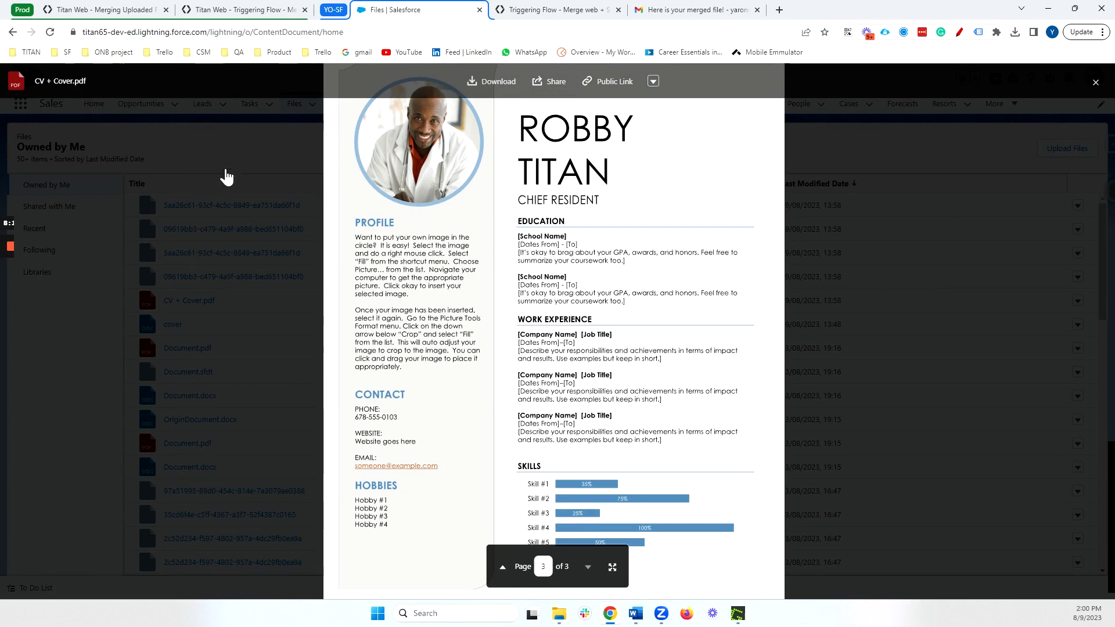
# Close the merged file preview, return to the Merging Uploaded File with SF File flow project and dismiss its integration logs.
pyautogui.press('Escape')
pyautogui.click(260, 11)
pyautogui.click(111, 9)
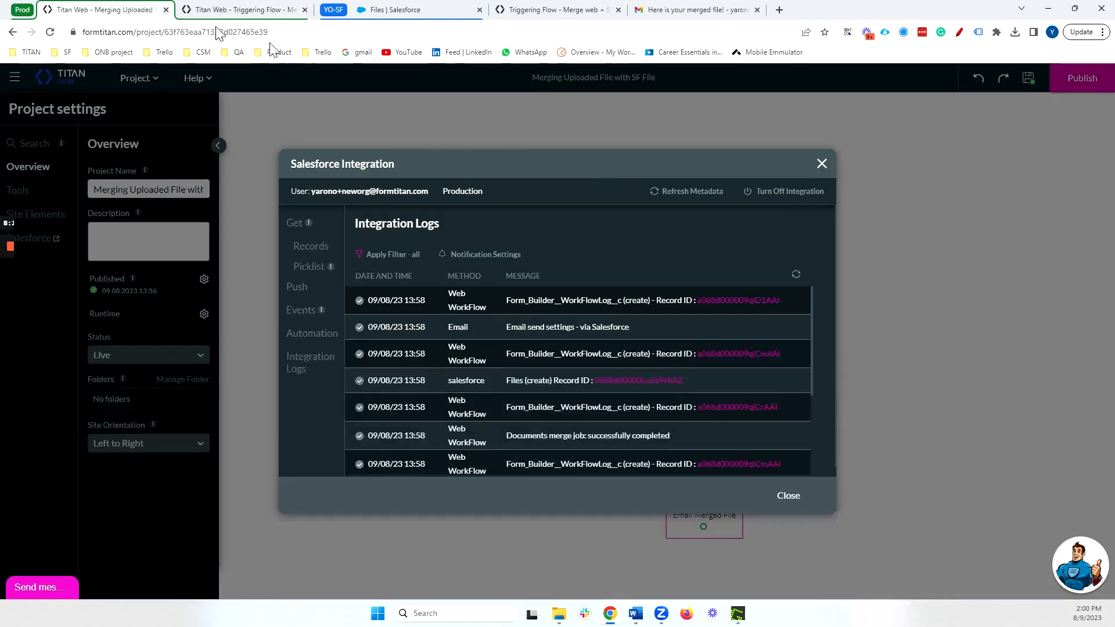
pyautogui.click(821, 164)
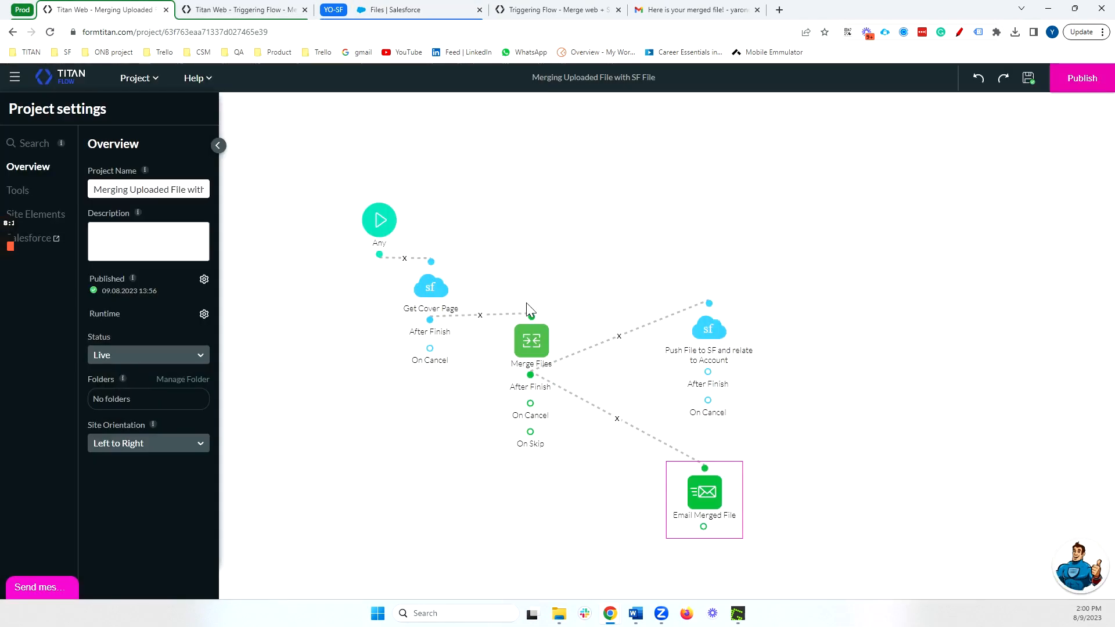
# Move the Merge Files node slightly closer to the Get Cover Page node on the flow canvas.
pyautogui.moveTo(440, 285)
pyautogui.moveTo(544, 362)
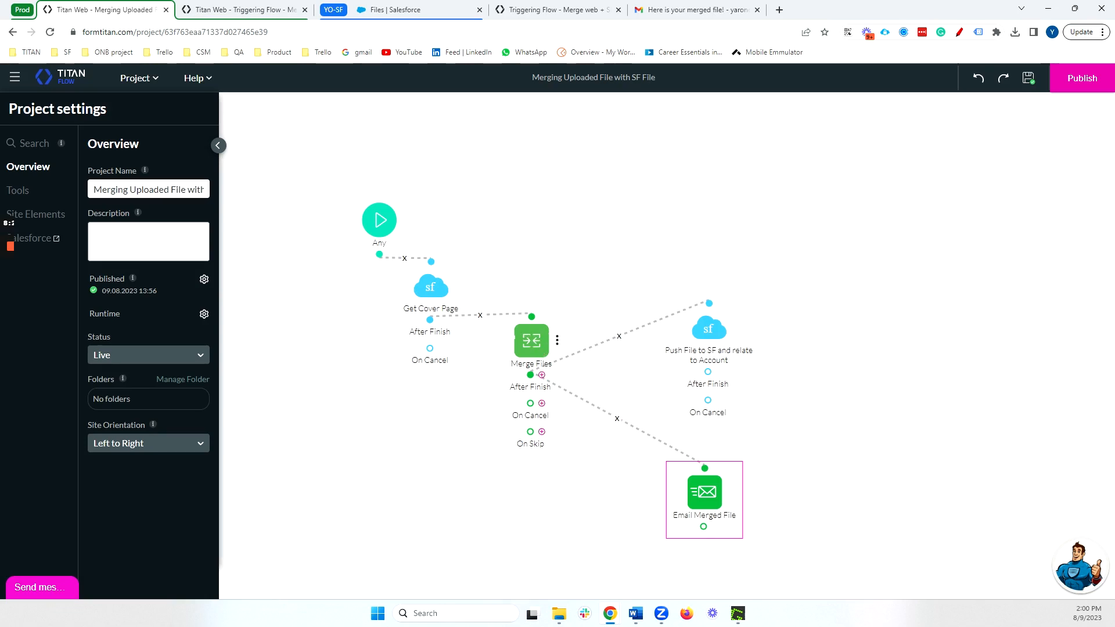
pyautogui.moveTo(532, 341); pyautogui.dragTo(508, 343)
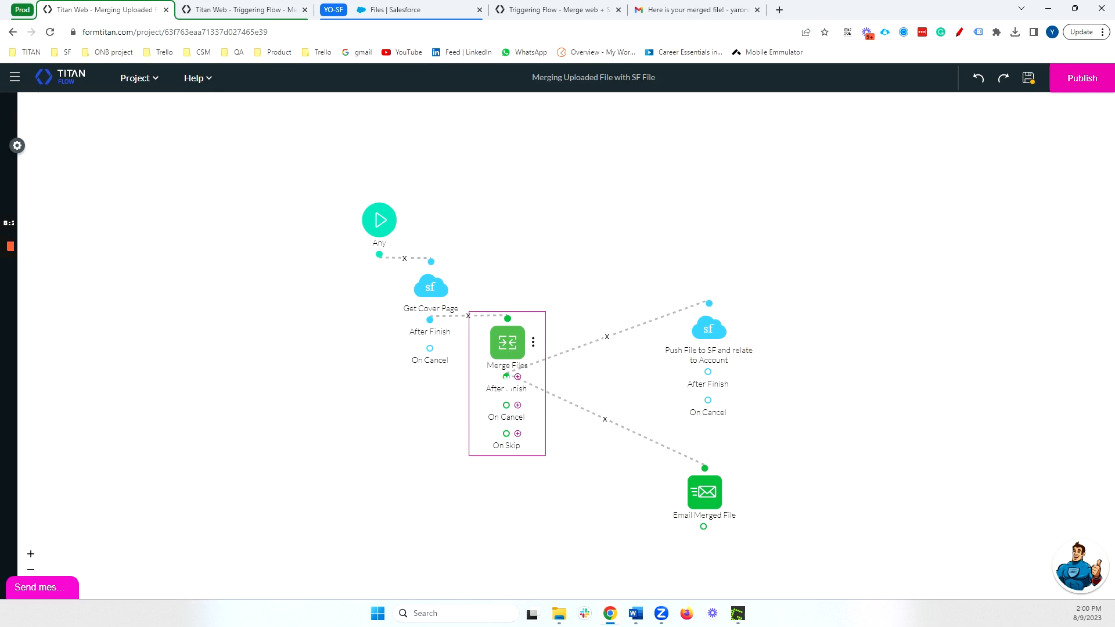
pyautogui.moveTo(504, 417)
pyautogui.moveTo(943, 500); pyautogui.dragTo(946, 503)
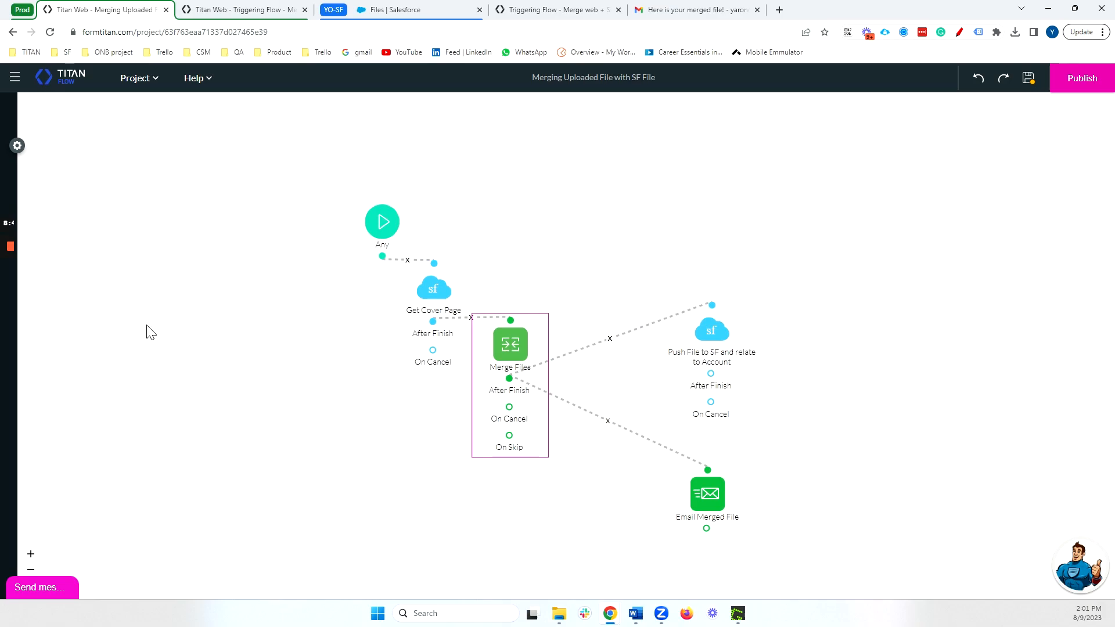